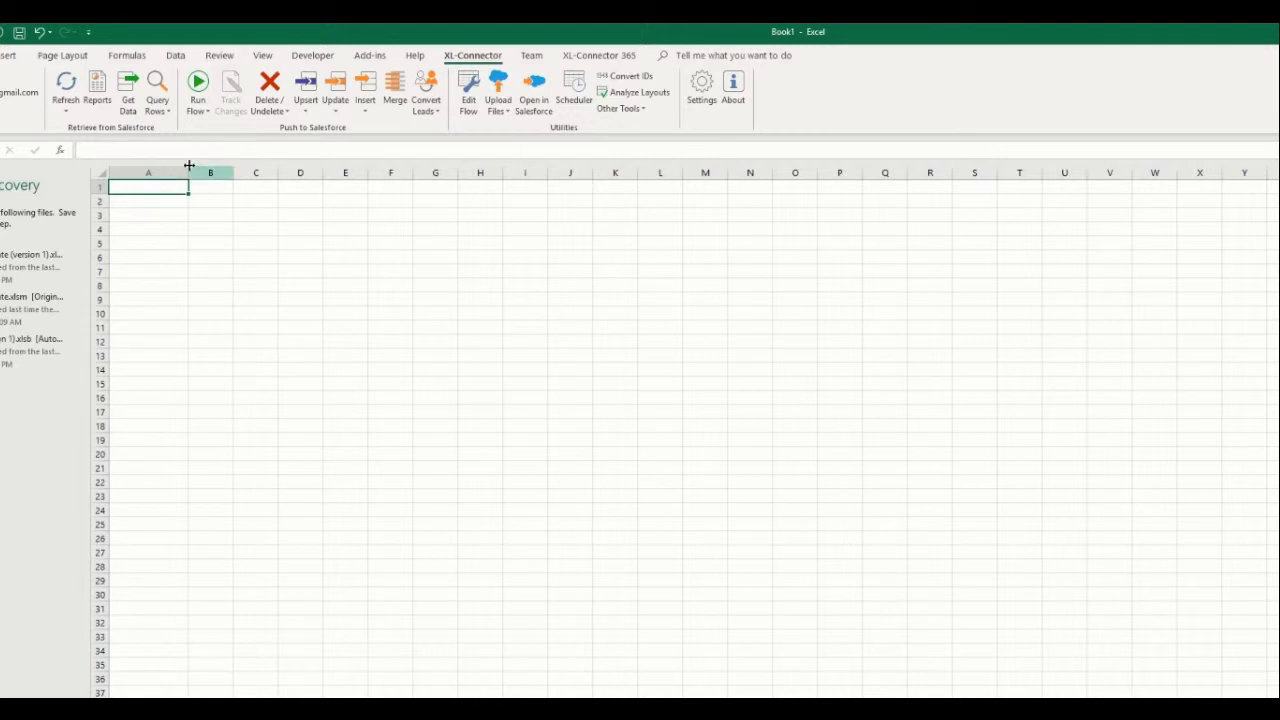
Start a new Salesforce data query and choose Opportunity as the object to get data from.
click(127, 104)
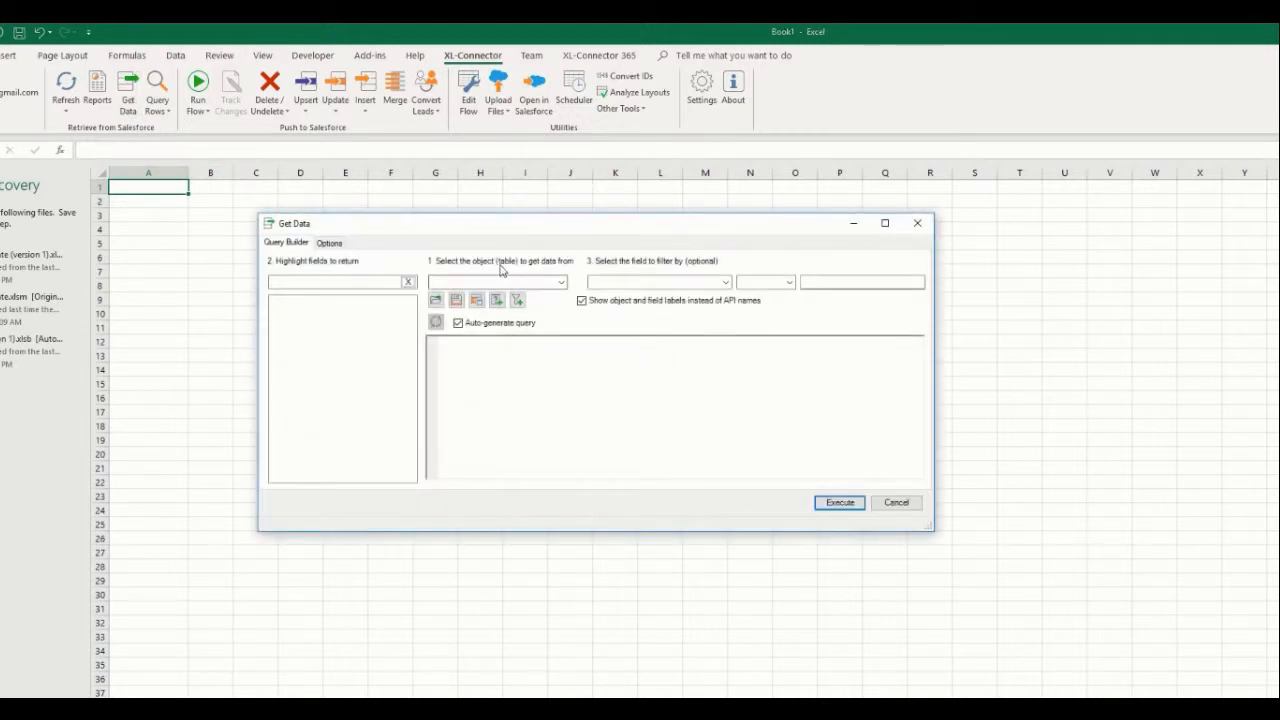
click(561, 283)
text(o)
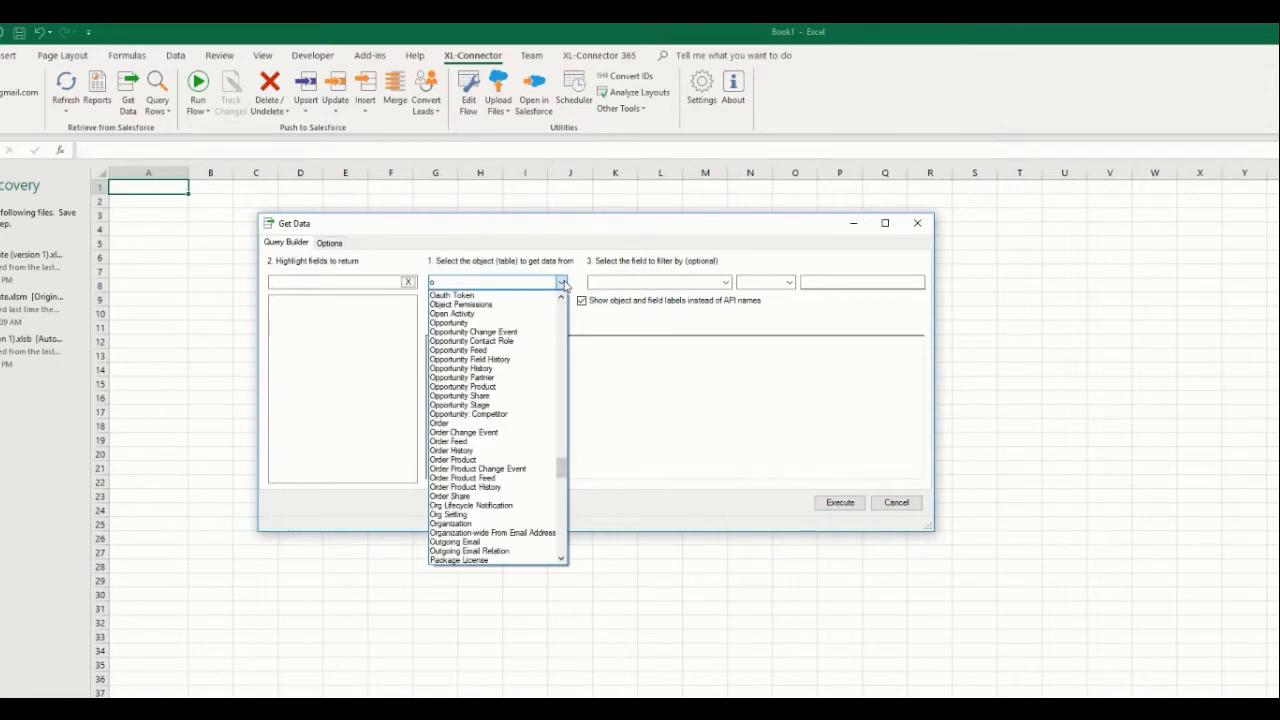
text(pp)
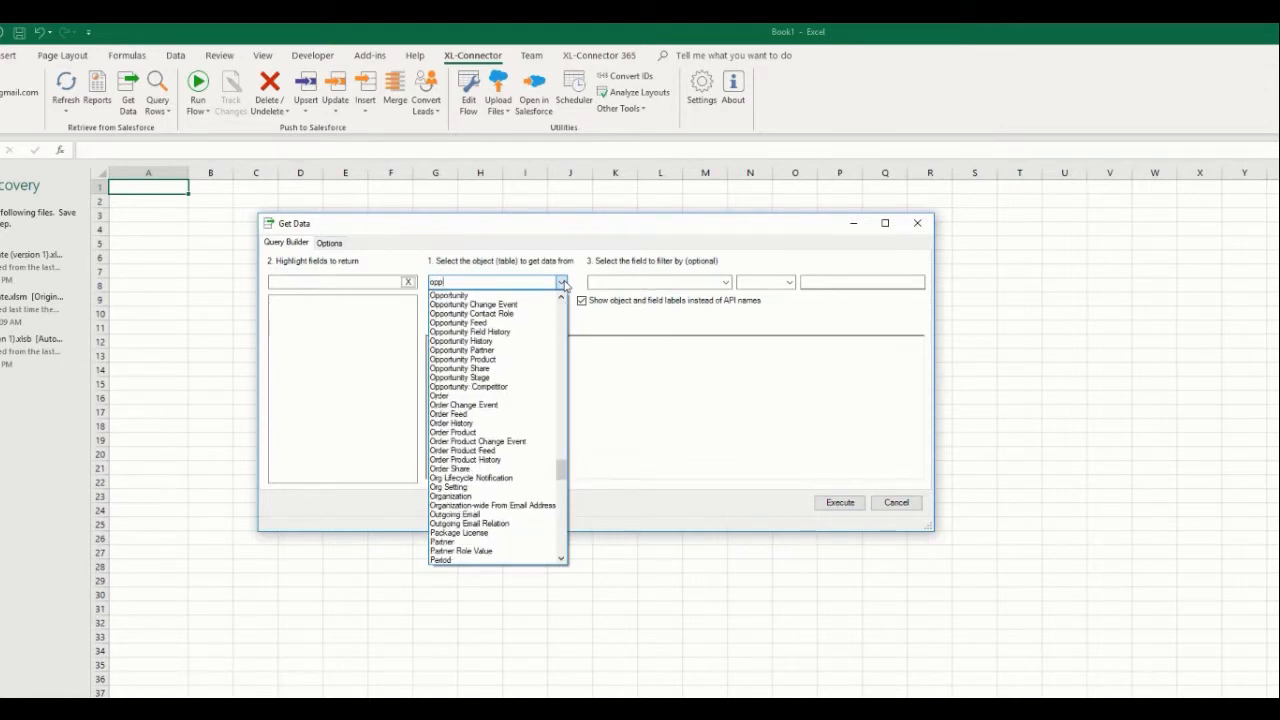
click(472, 297)
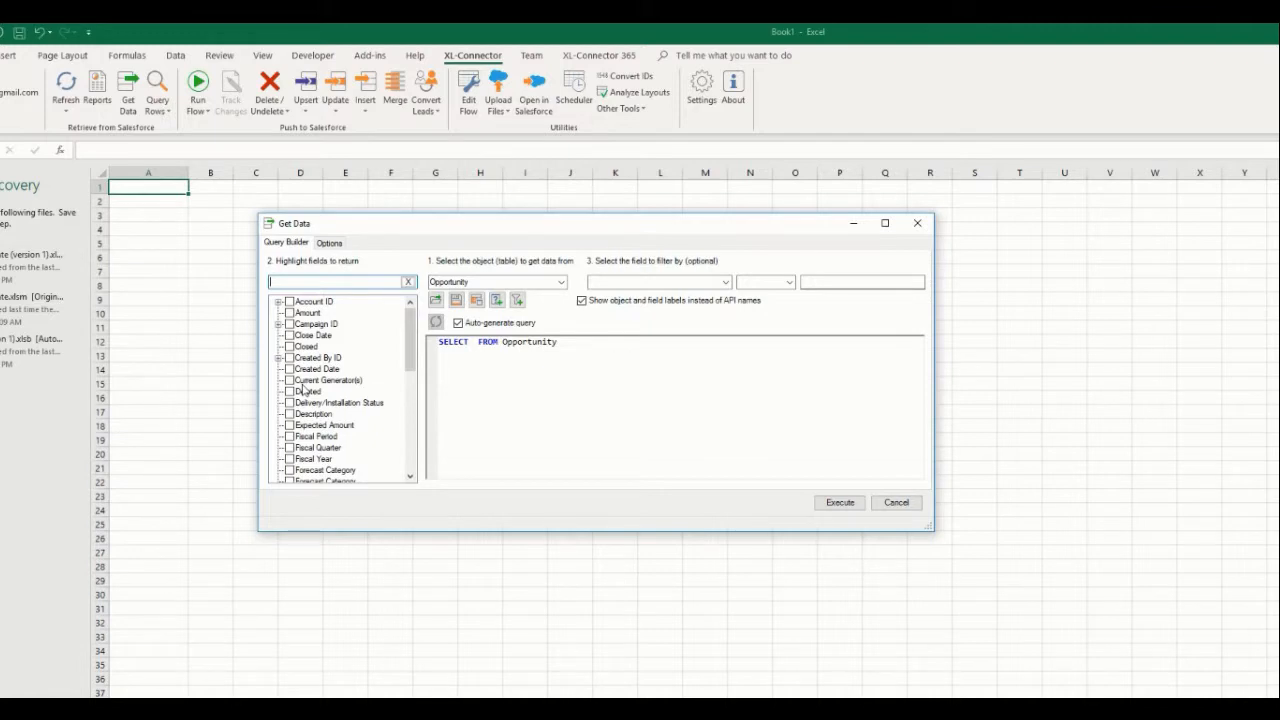
Include the Amount, Close Date, Name, Opportunity ID and Stage fields in the Opportunity query.
click(289, 313)
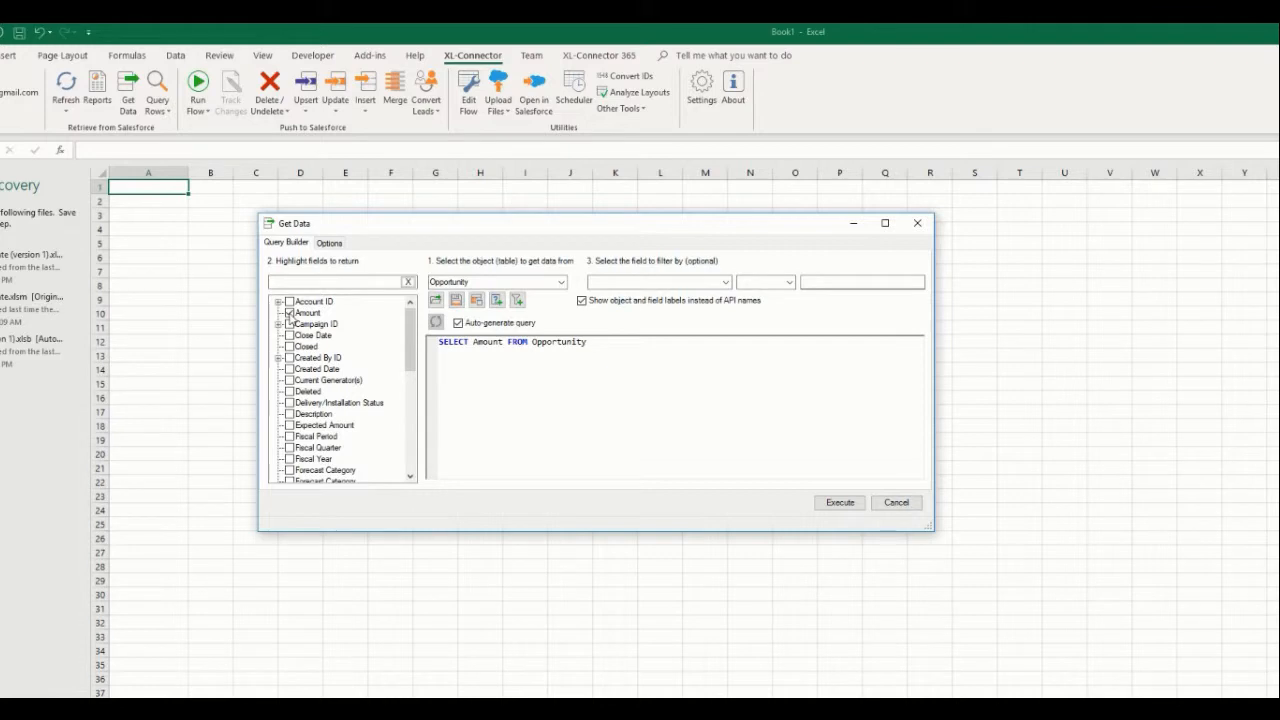
click(289, 335)
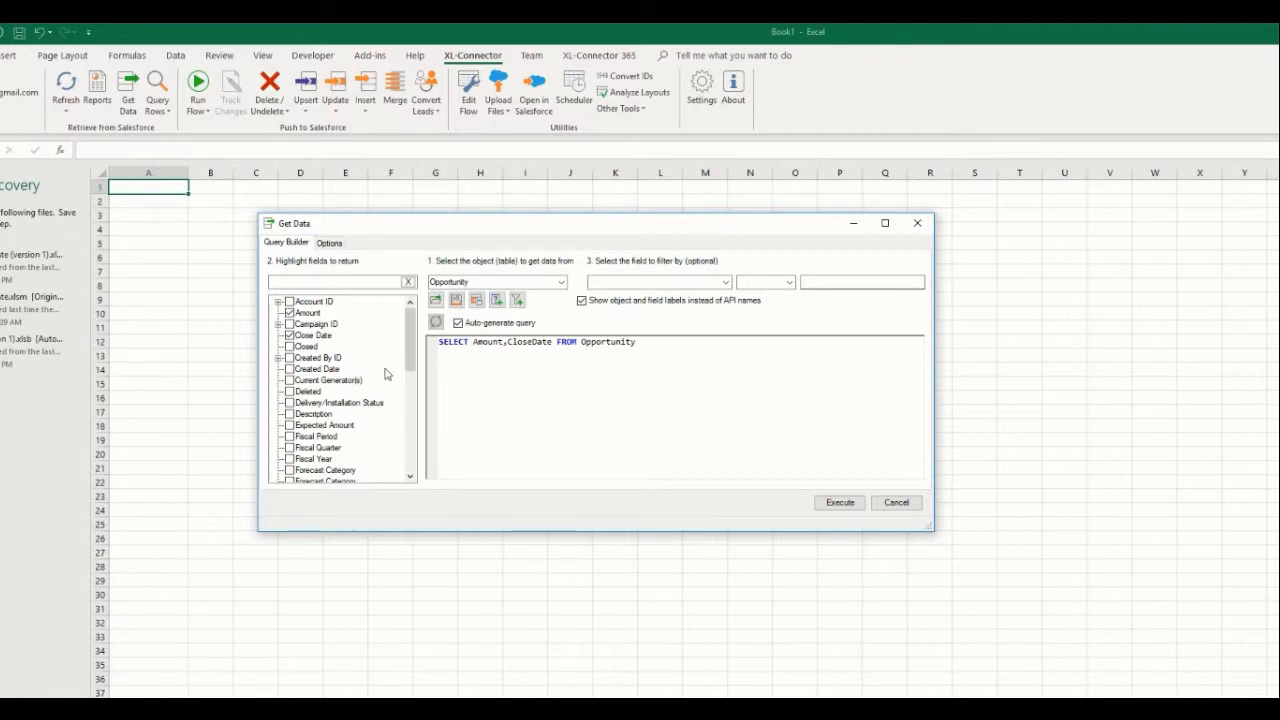
drag(410, 363, 409, 412)
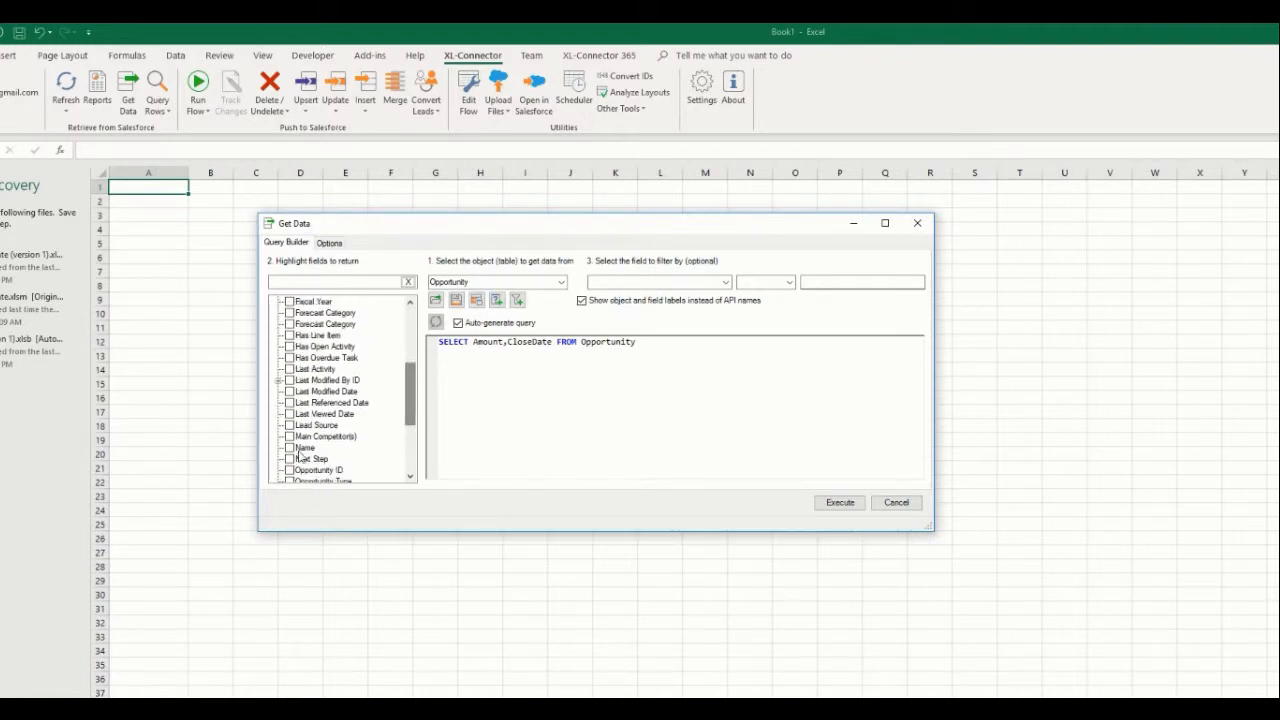
click(291, 448)
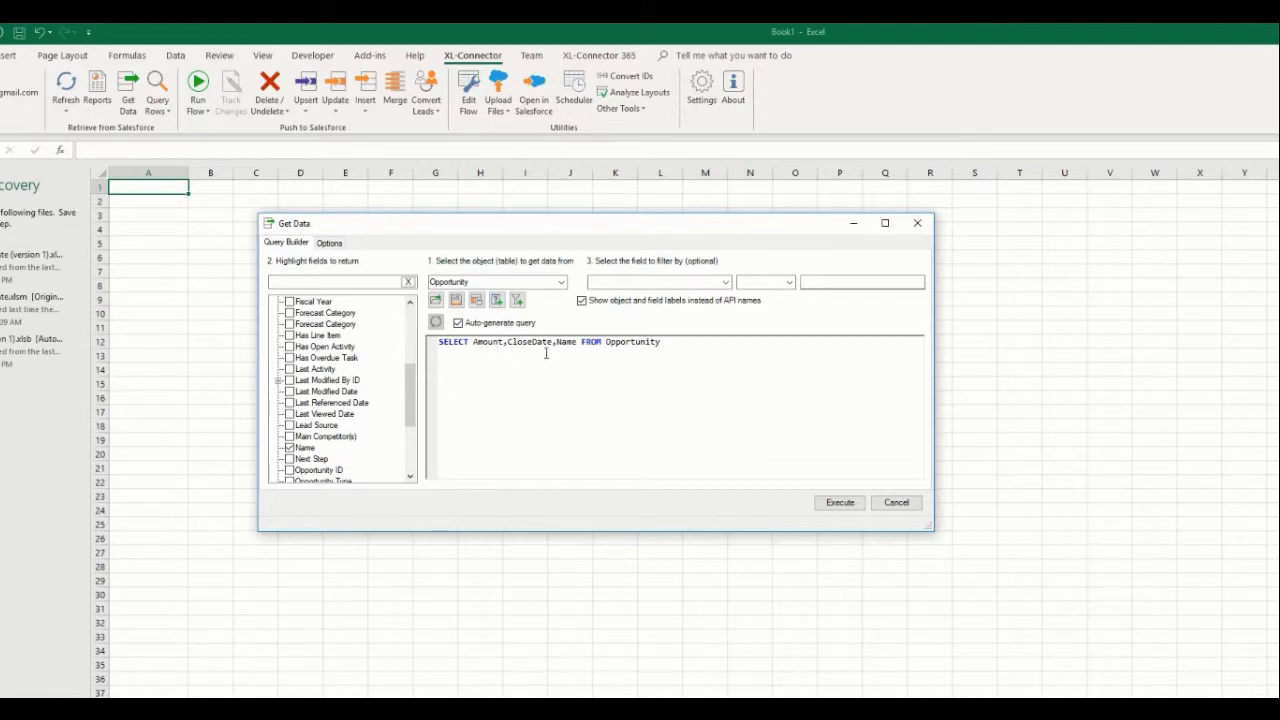
scroll(288, 430, down, 2)
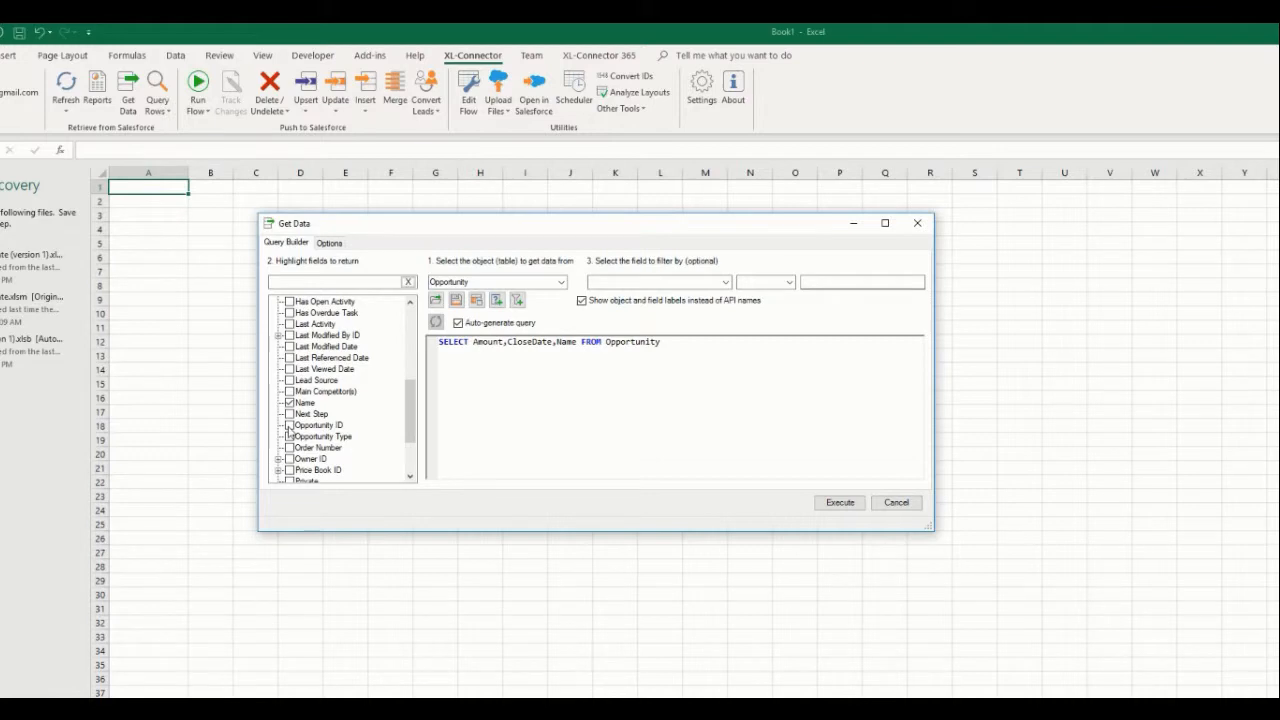
click(289, 427)
scroll(415, 427, down, 2)
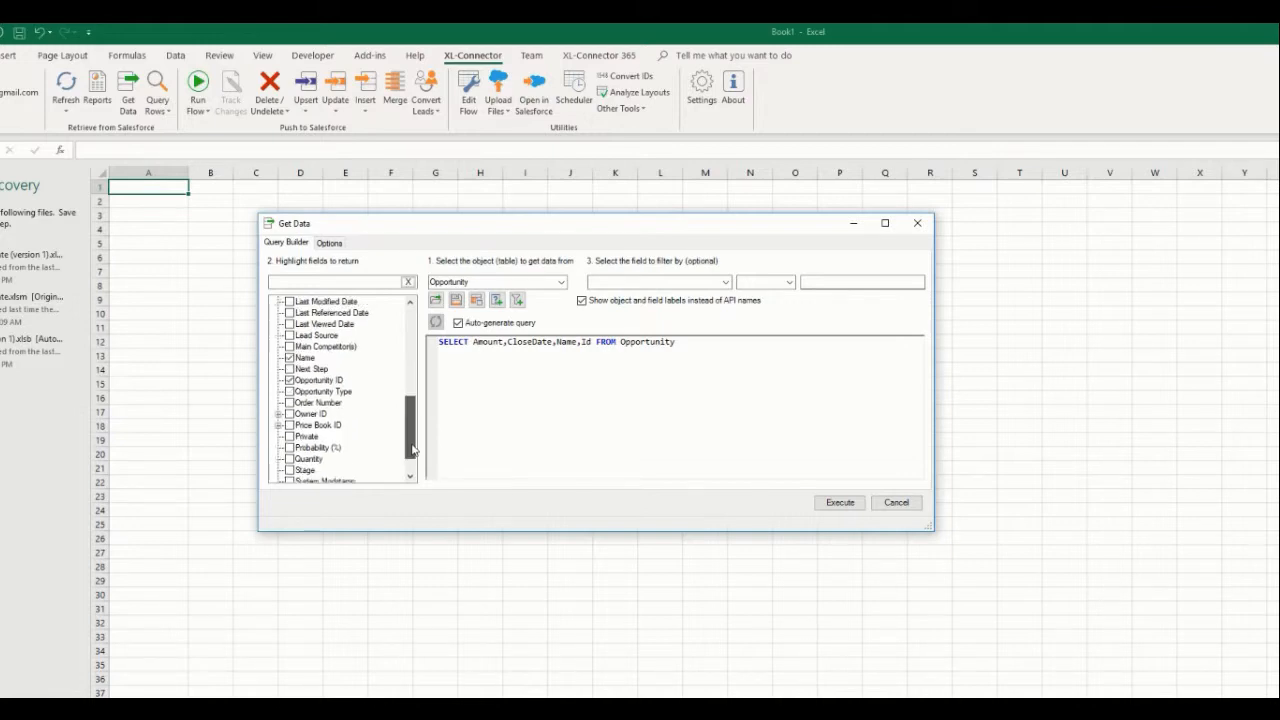
click(290, 448)
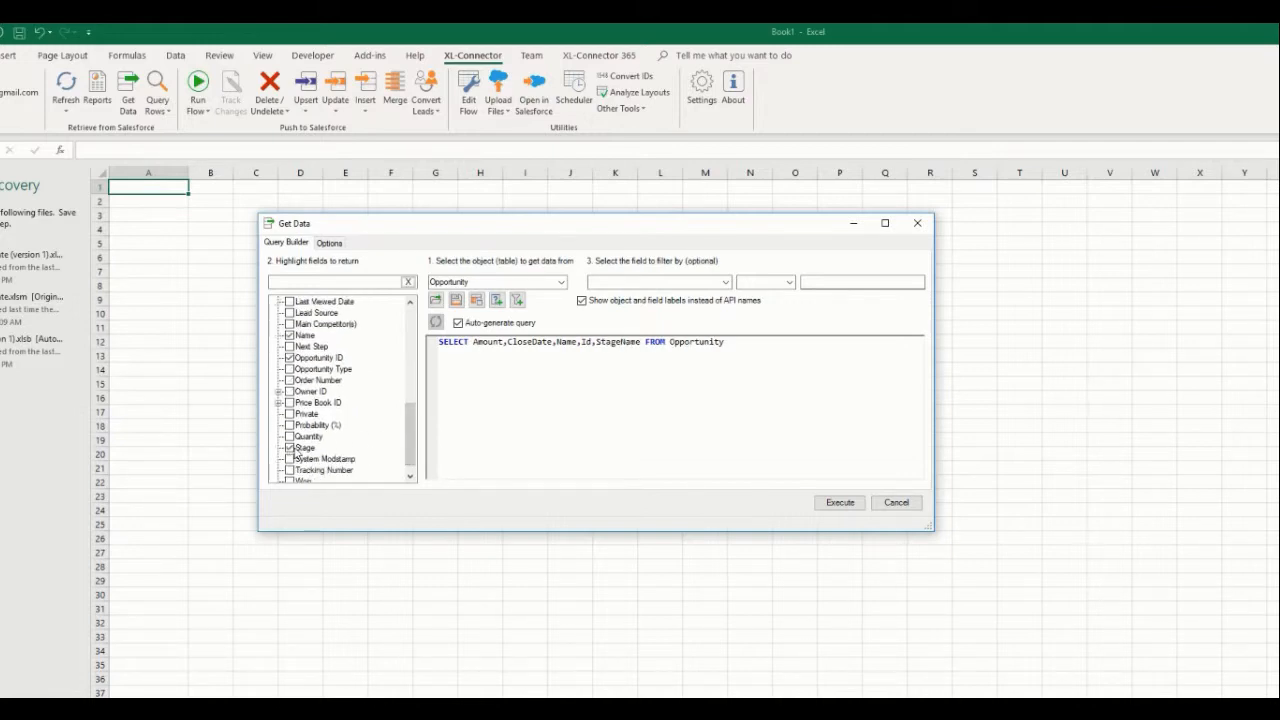
Filter the query by Close Date equals, and replace the date in the query text with THIS_YEAR.
click(725, 283)
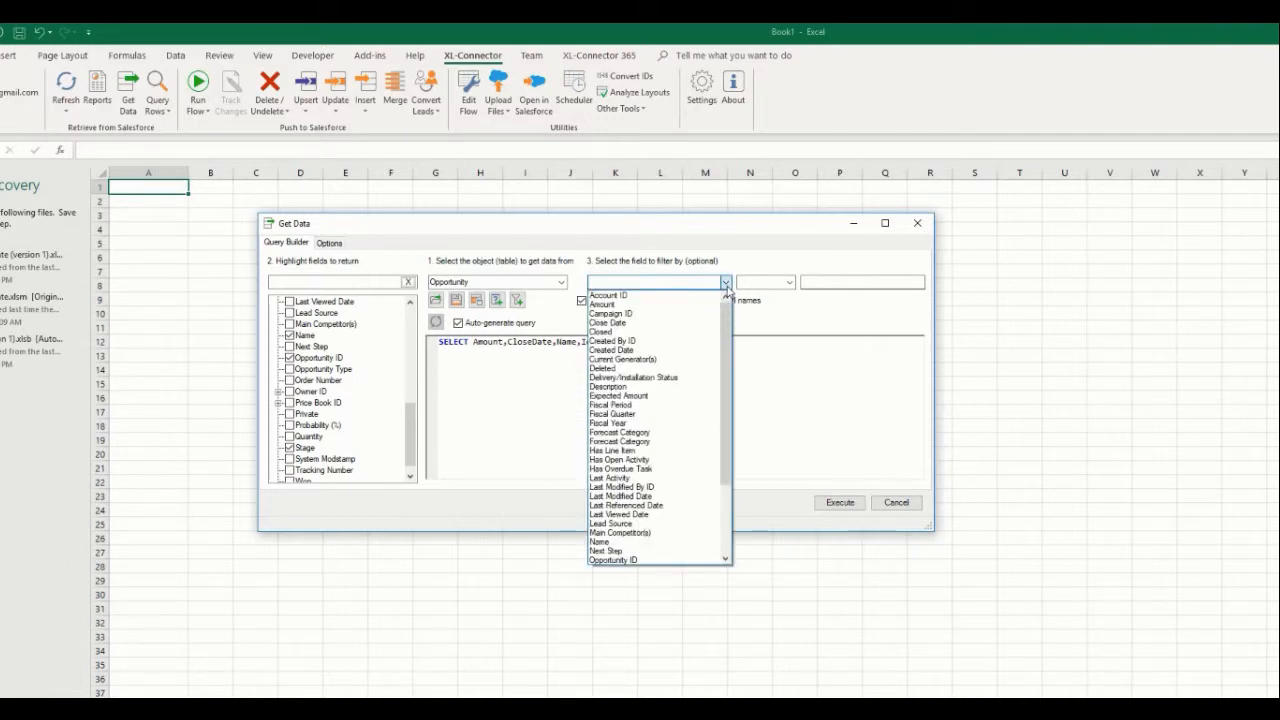
click(668, 323)
click(789, 283)
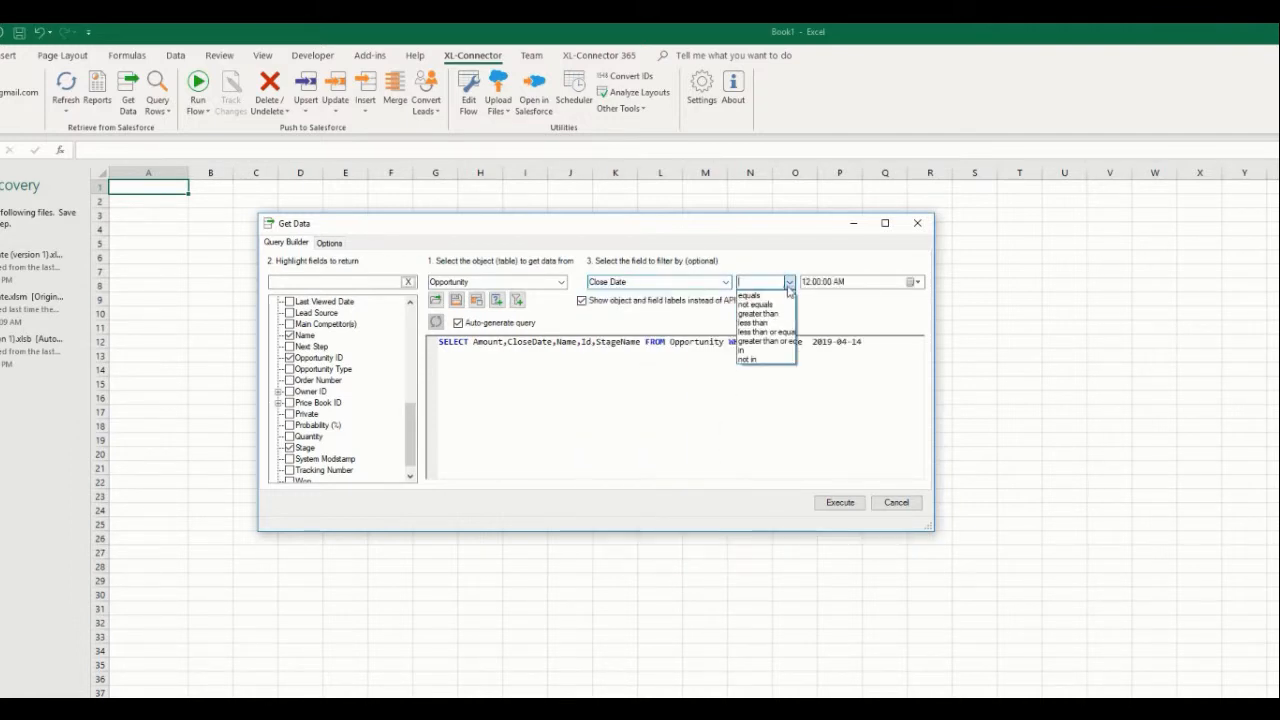
click(750, 296)
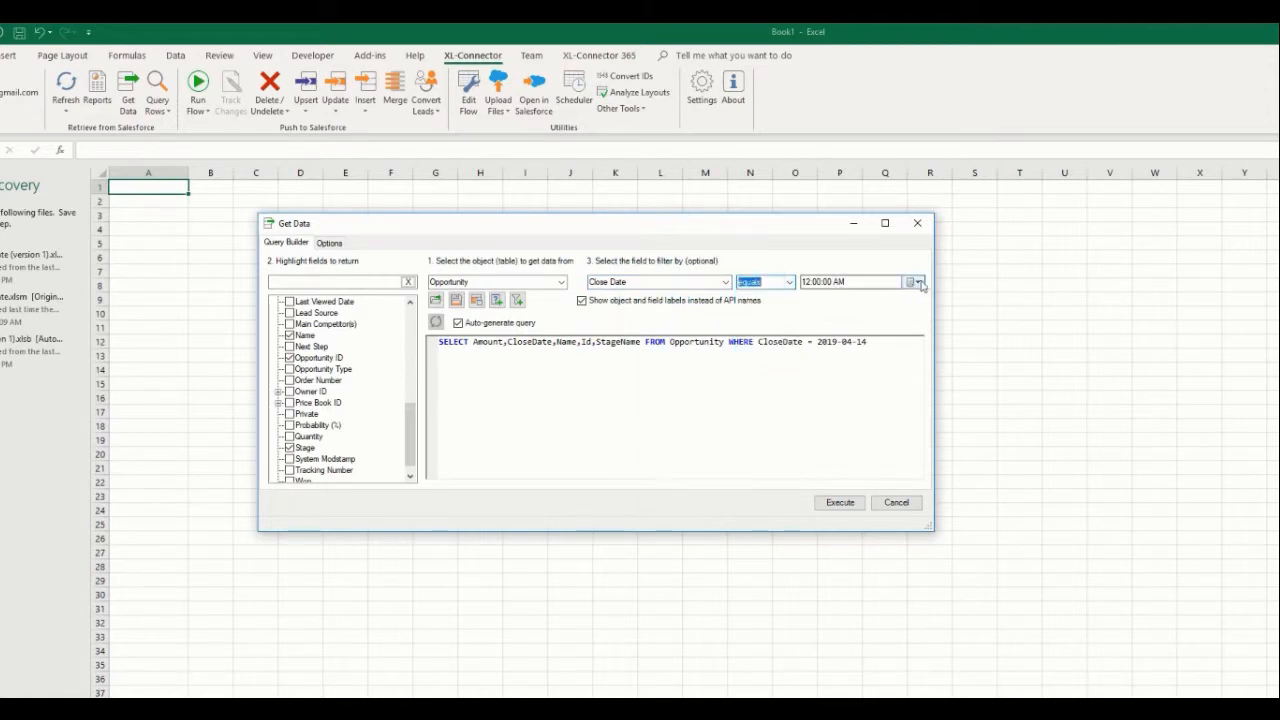
click(920, 284)
click(790, 285)
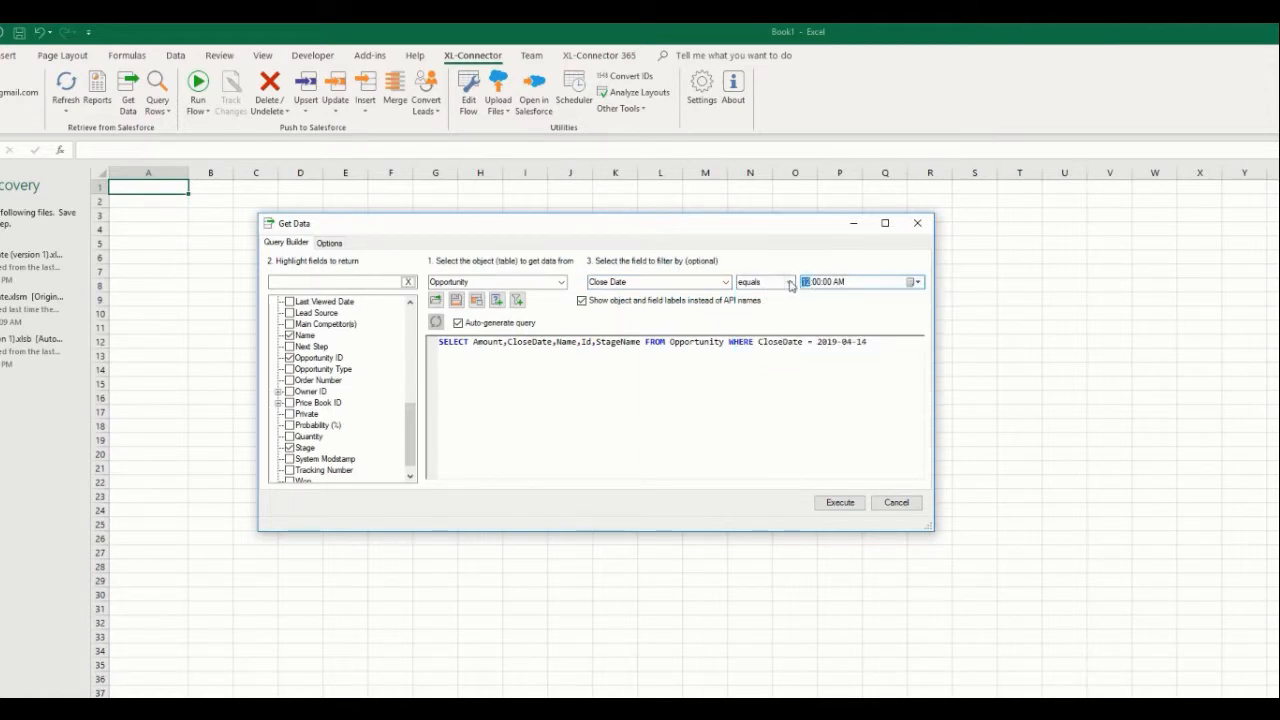
drag(817, 342, 891, 345)
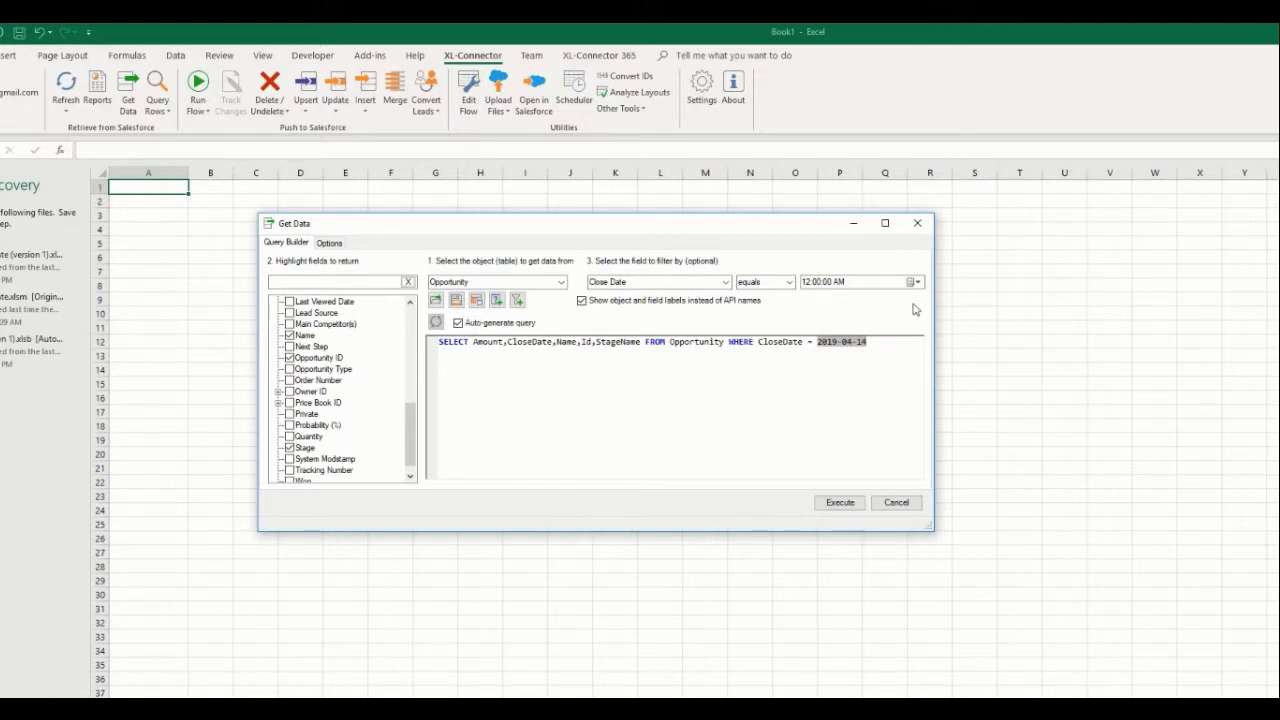
text(THIS_YEAR)
In the query options, set the start cell address for the retrieved data to A2.
click(329, 243)
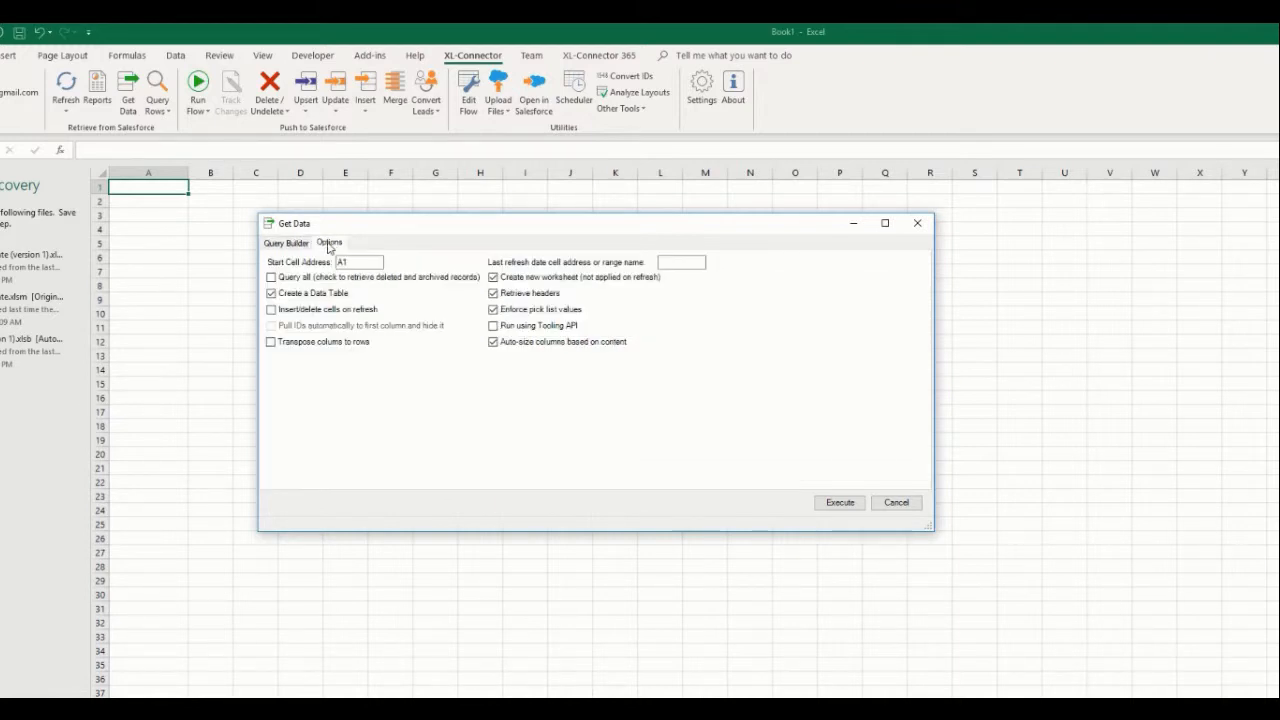
drag(378, 225, 422, 228)
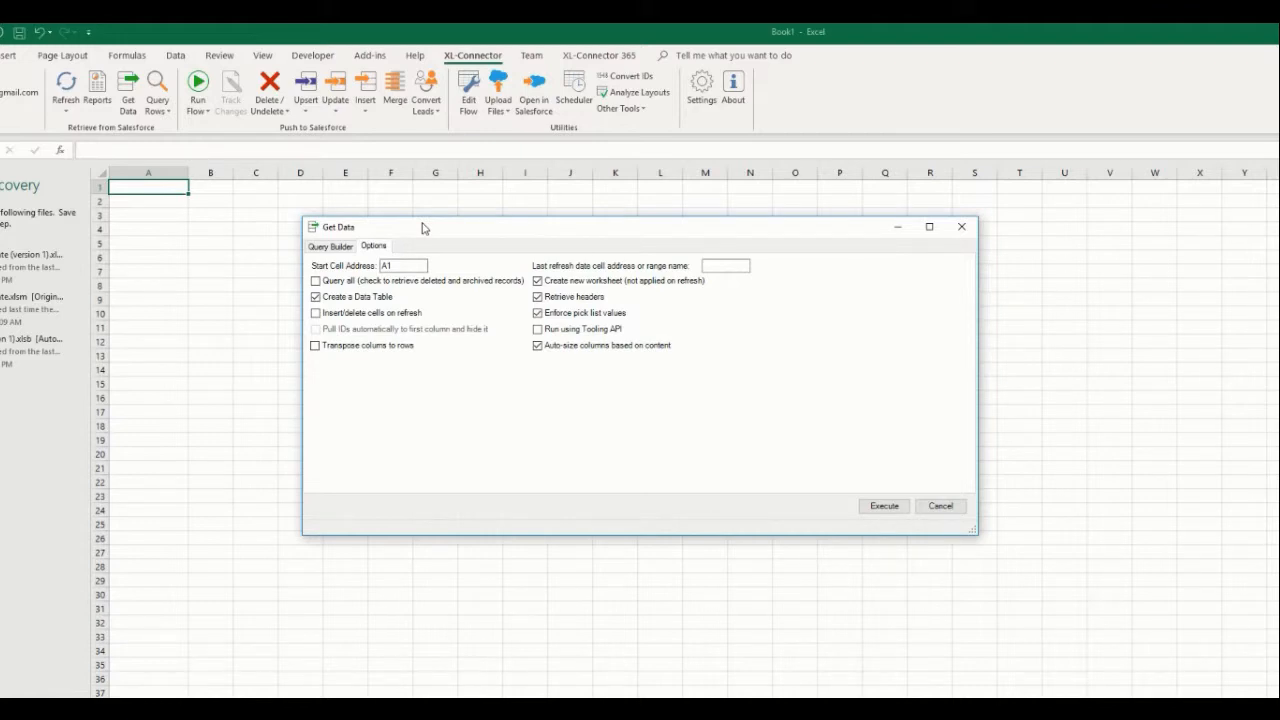
double_click(400, 265)
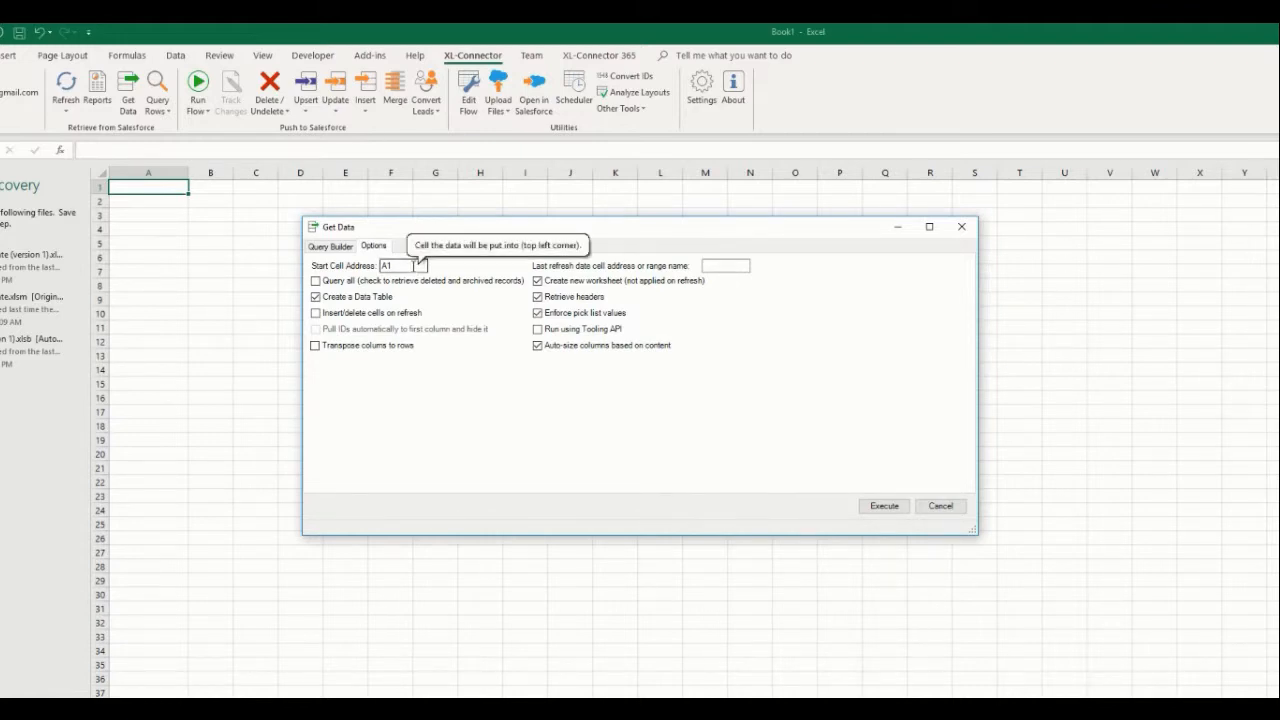
text(A)
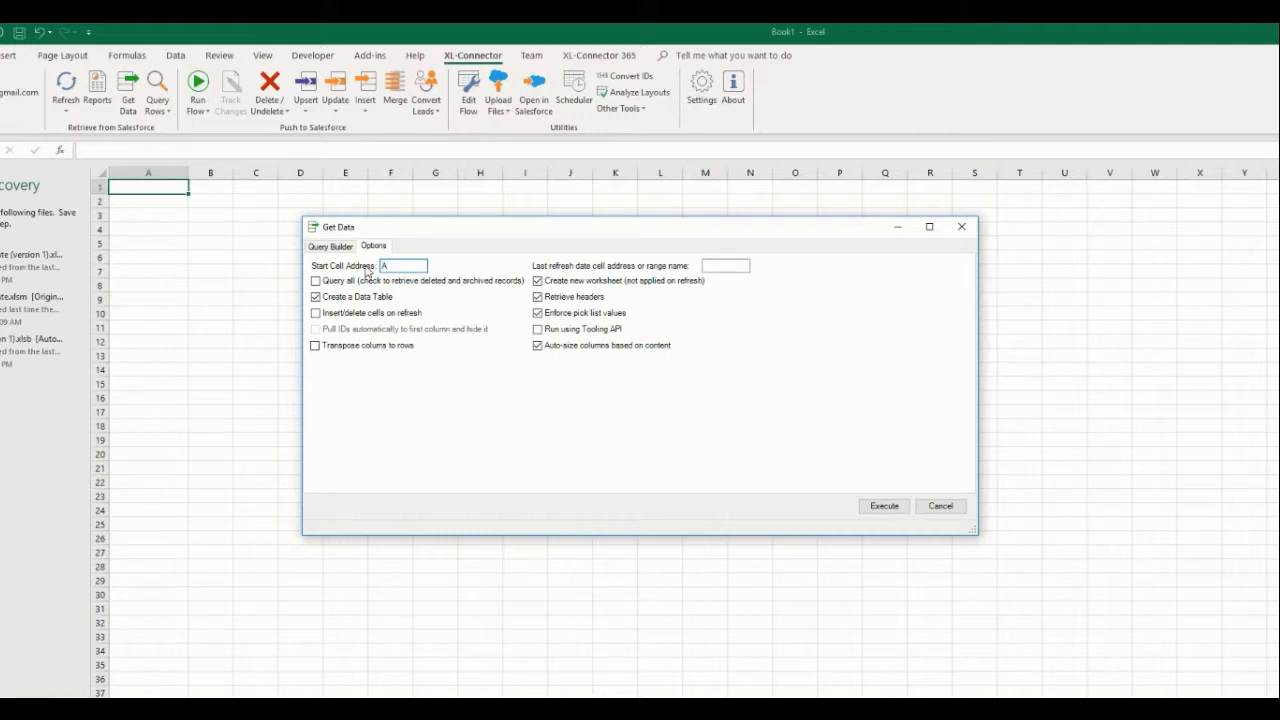
Label cell A1 "Last pulled:" and set the query's last refresh date cell to B1.
click(713, 267)
click(176, 188)
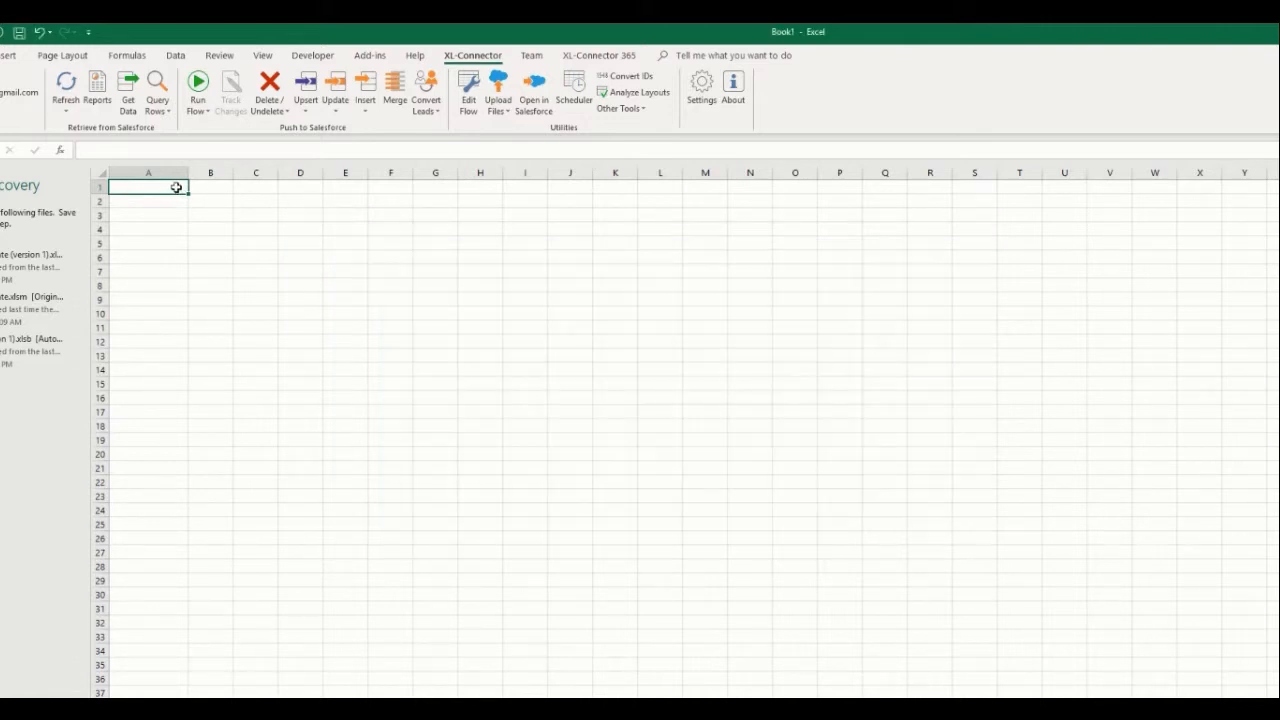
text(Last pulled:)
key(Return)
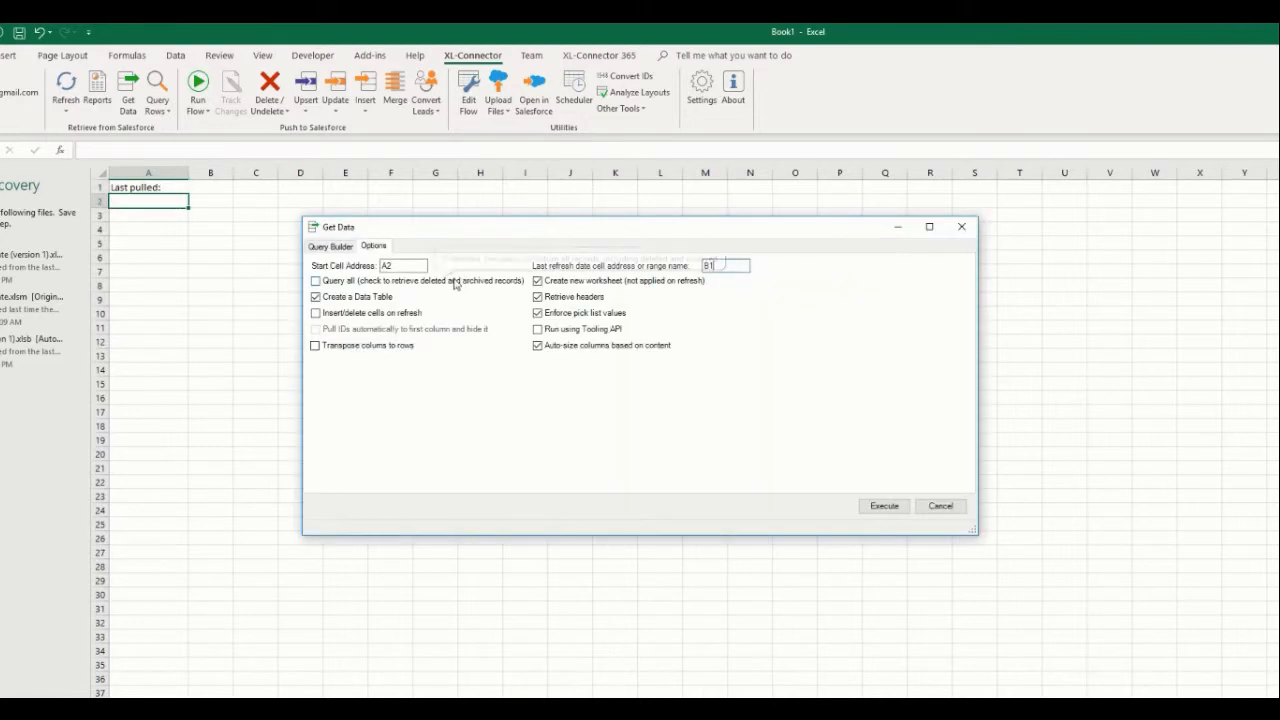
Turn off creating a new worksheet and execute the Opportunity query into the current sheet.
click(538, 284)
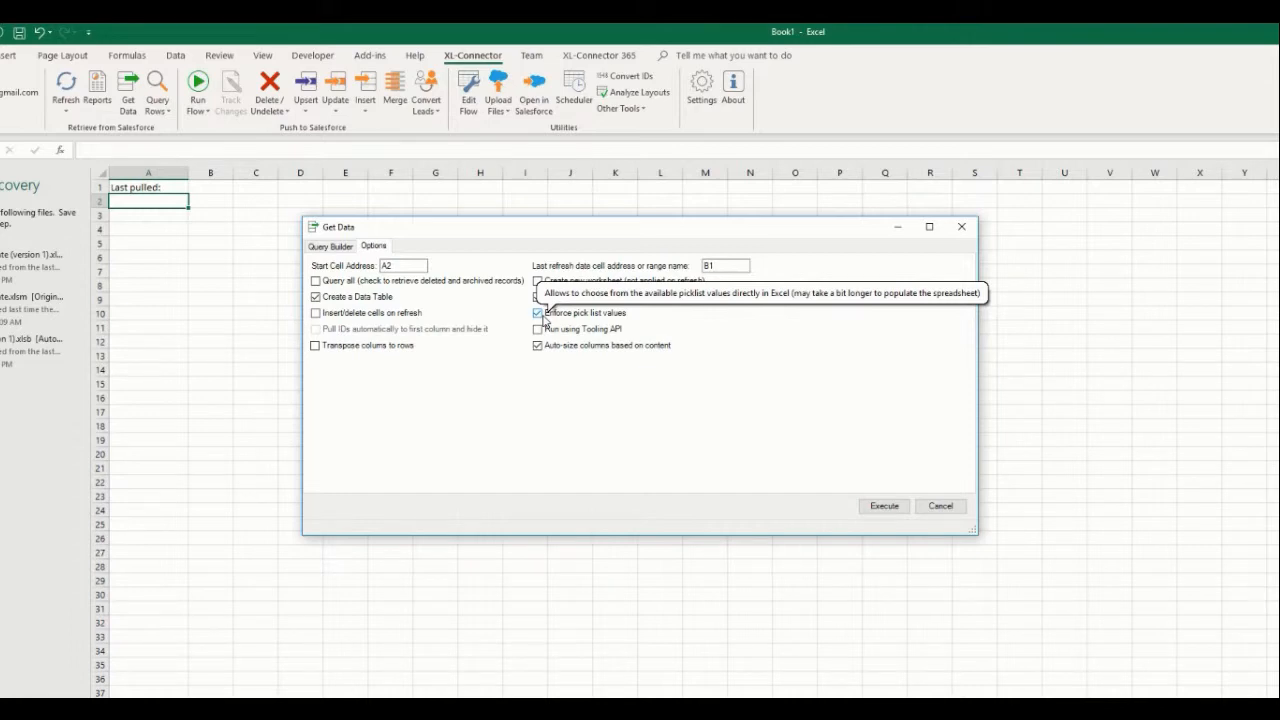
click(340, 247)
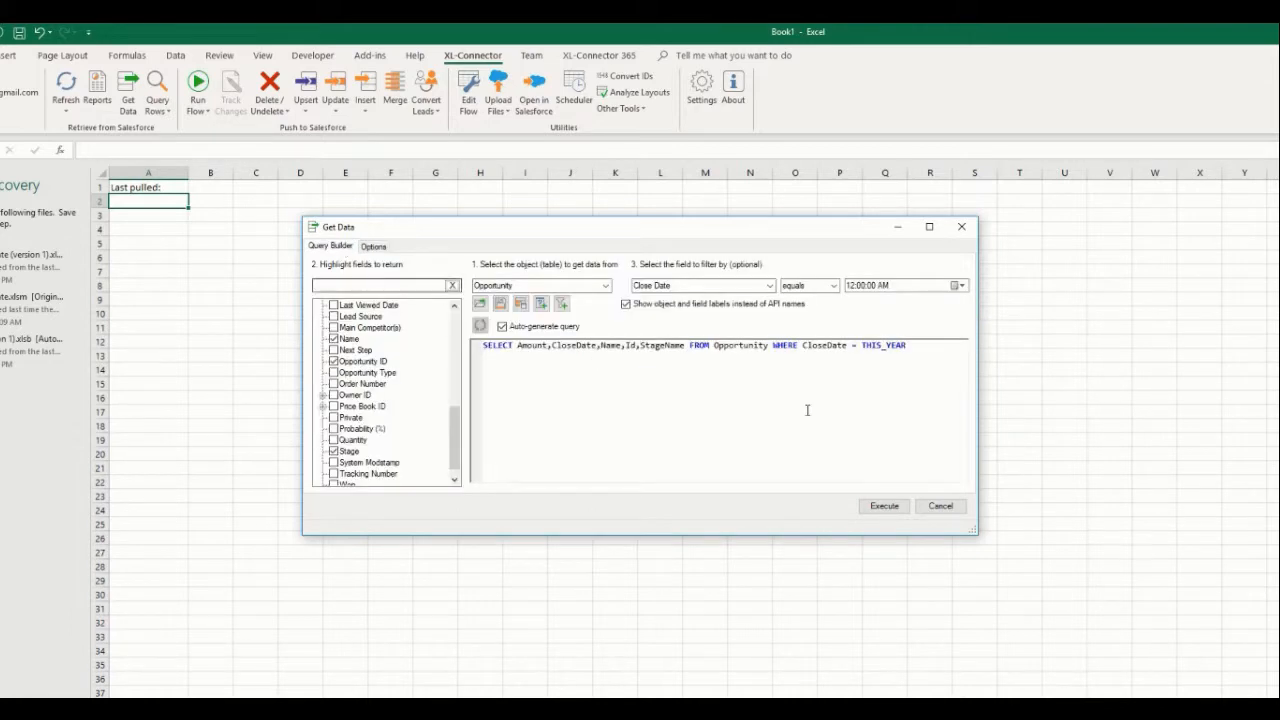
click(876, 506)
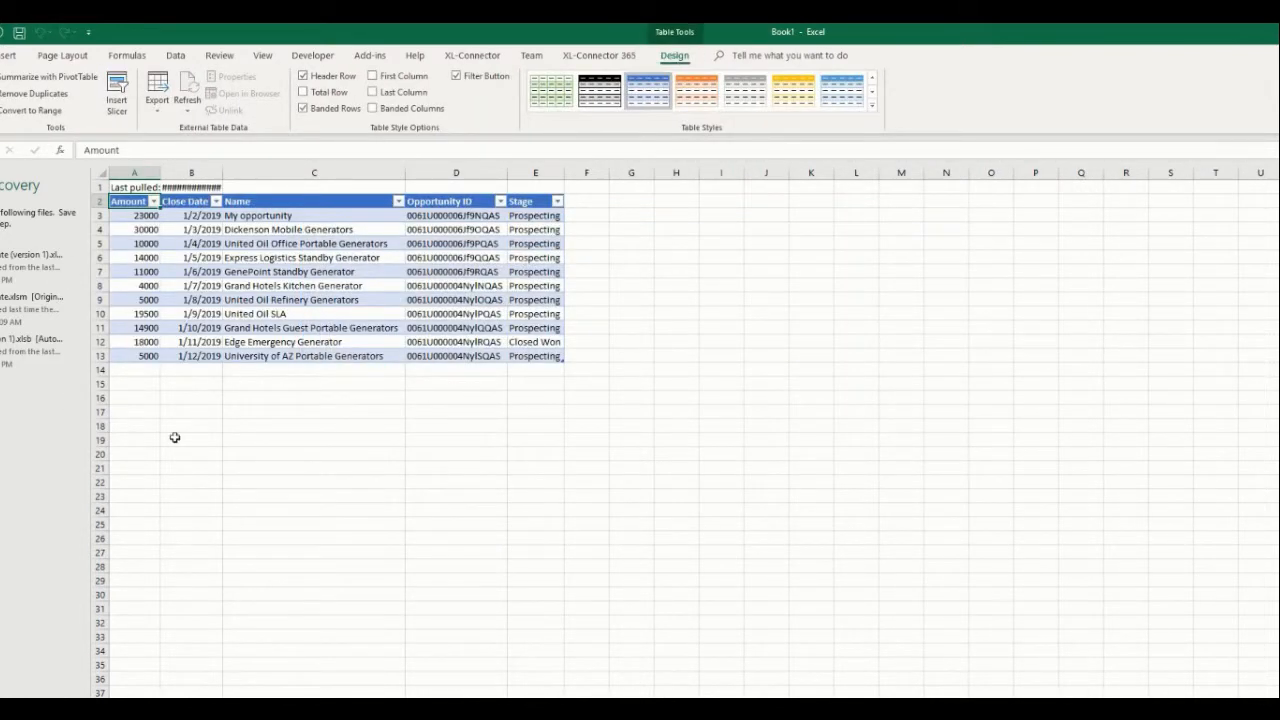
Widen column A slightly and auto-fit column B to its contents.
drag(160, 173, 180, 173)
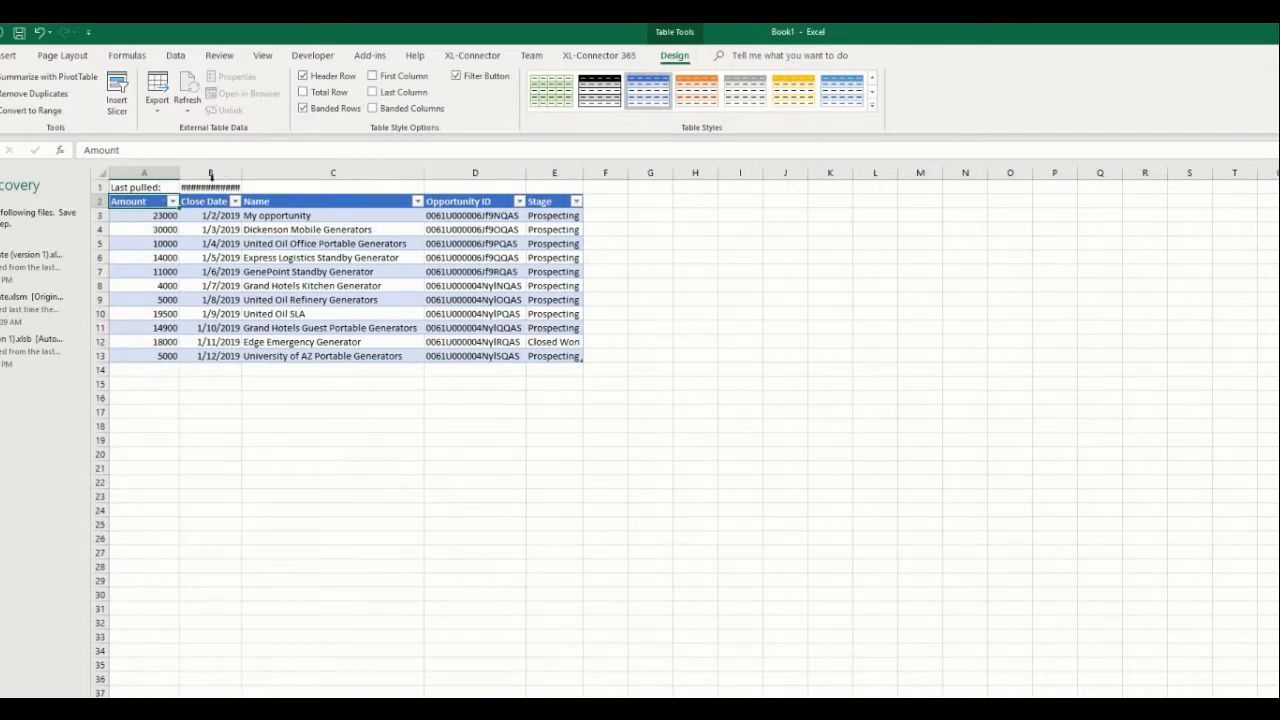
double_click(241, 172)
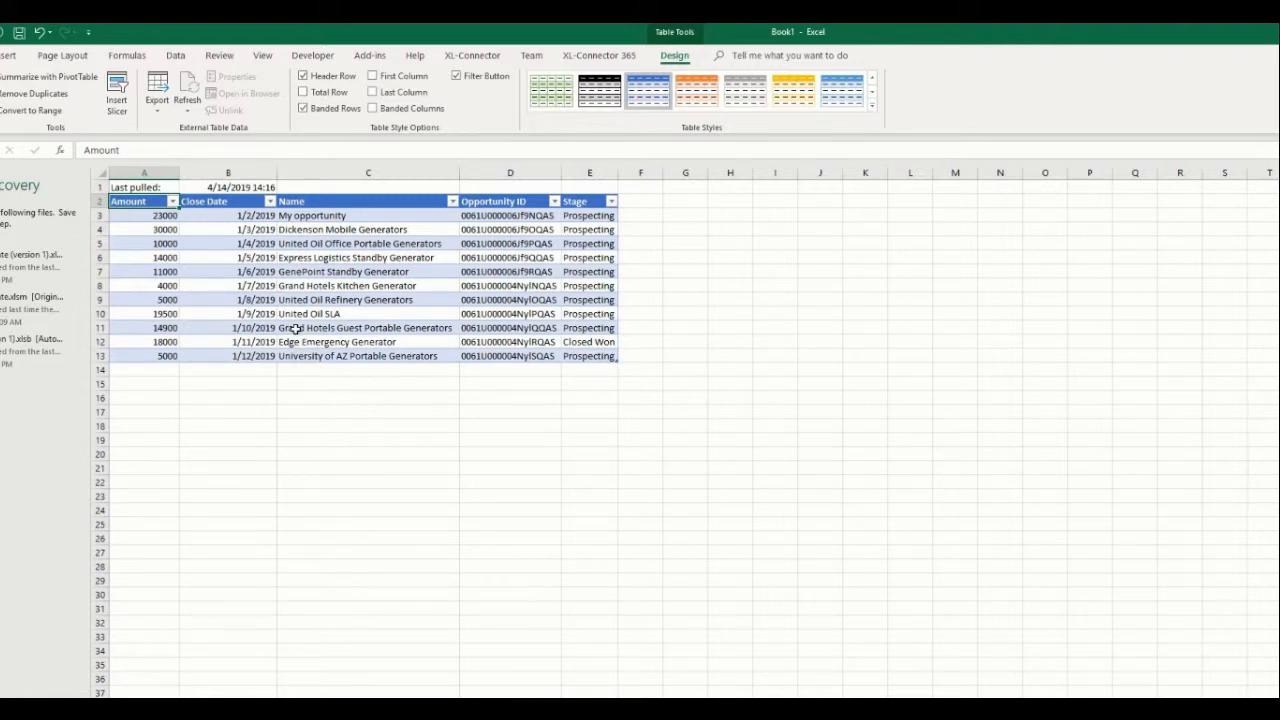
Change the Close Date of the "My opportunity" row to 4/14/2019.
click(266, 215)
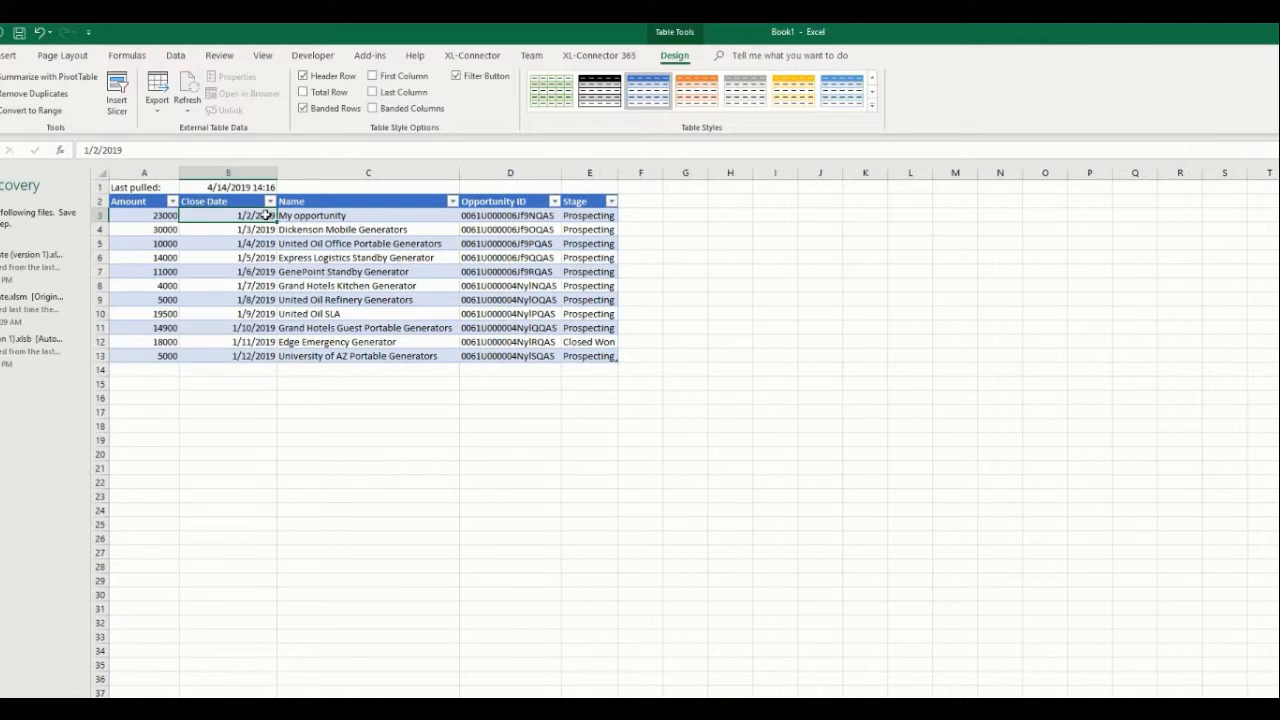
text(4/1)
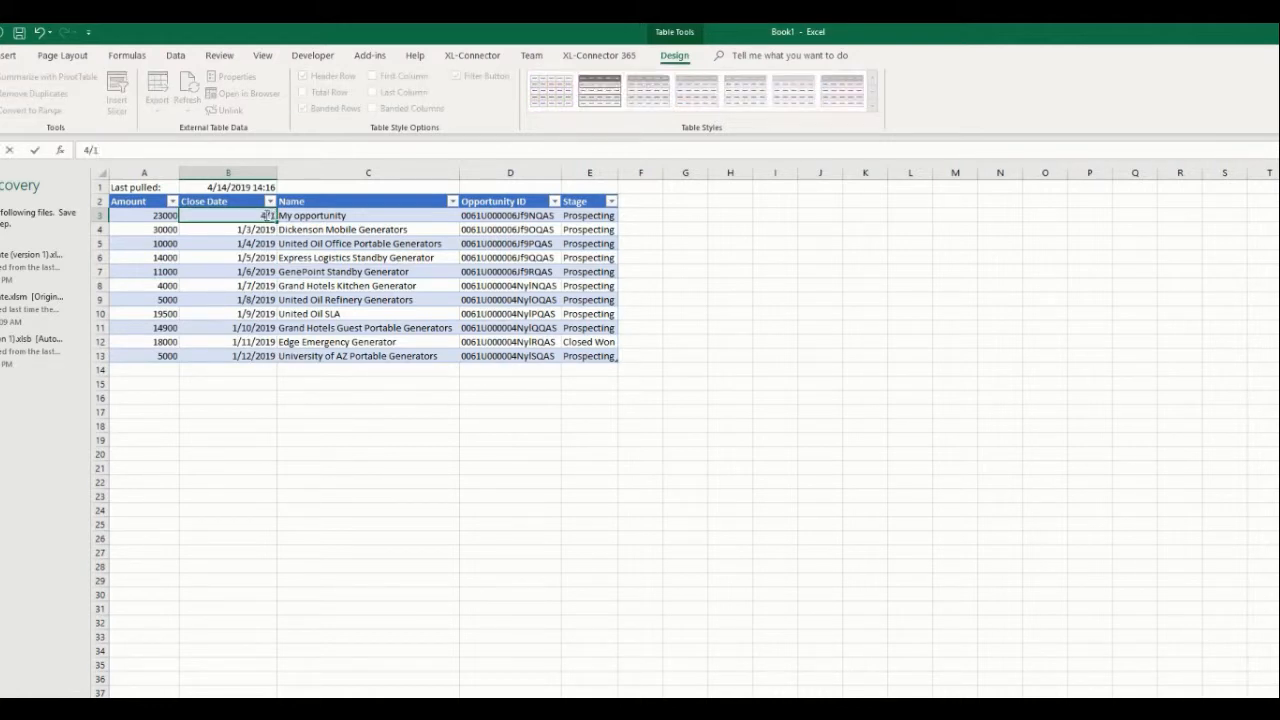
text(4/2019)
key(Return)
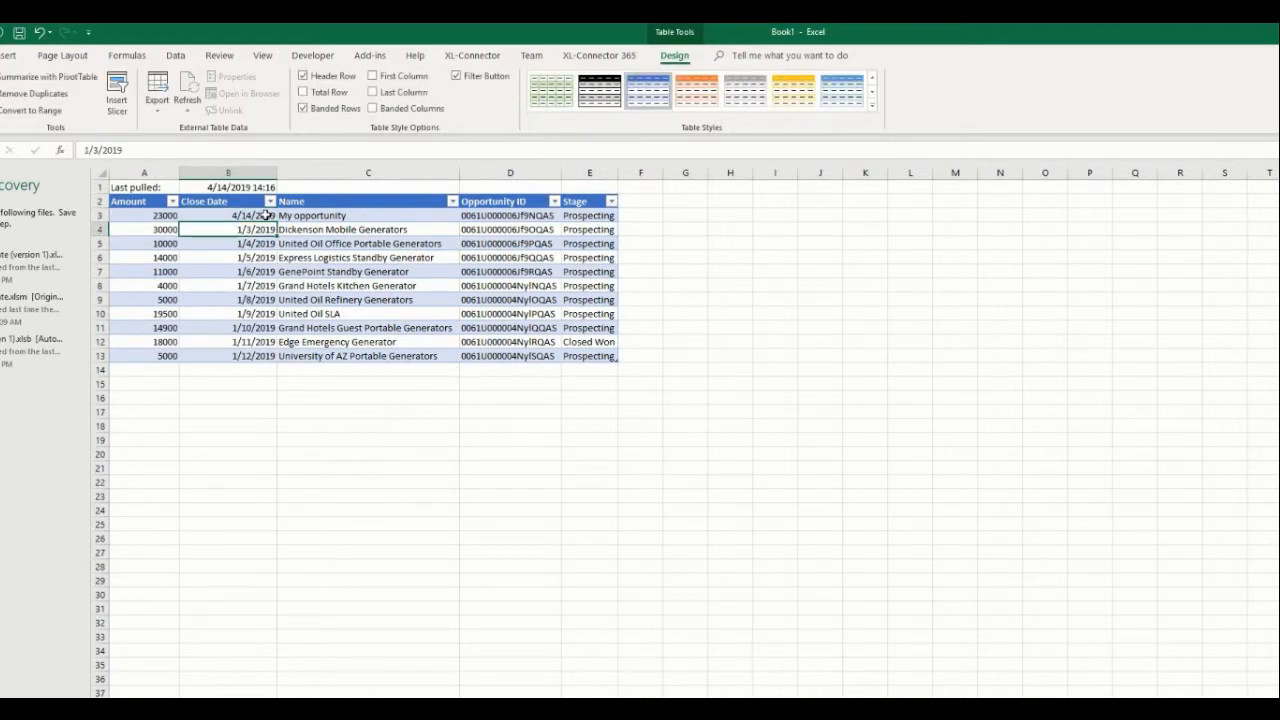
Fill the first row's Close Date down to all opportunities as an identical copy instead of a series.
click(273, 219)
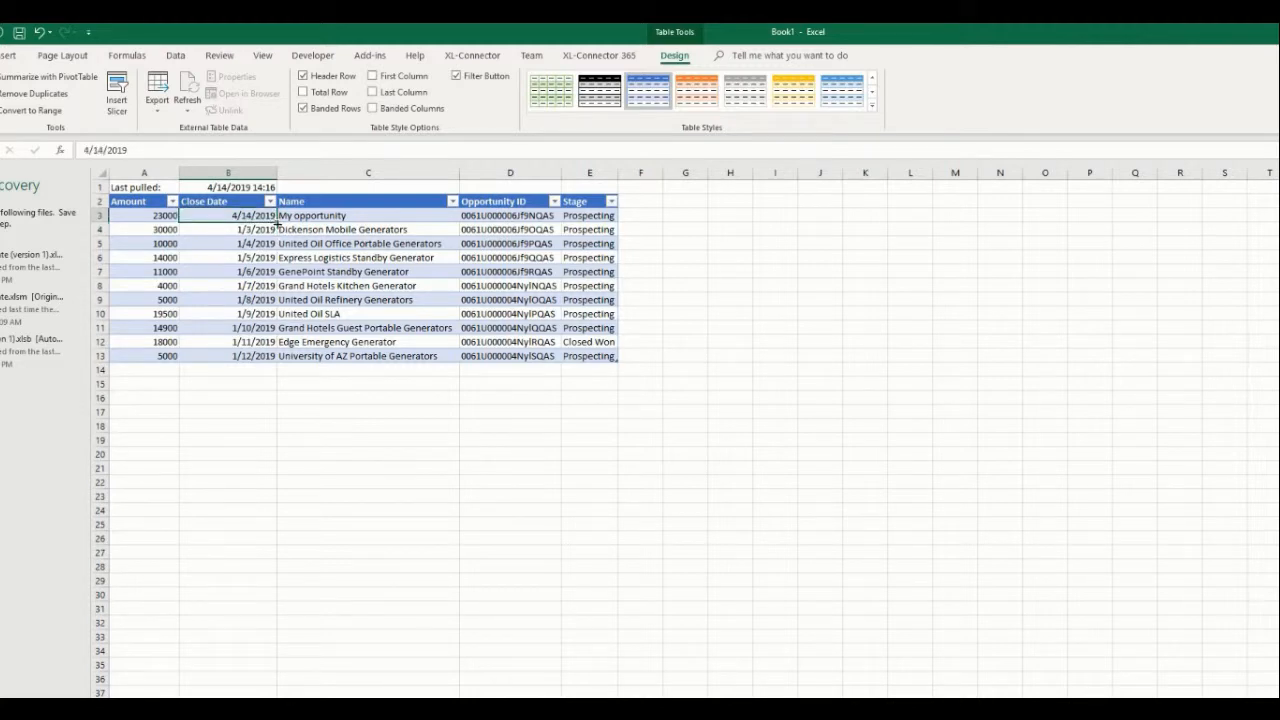
double_click(277, 222)
click(285, 370)
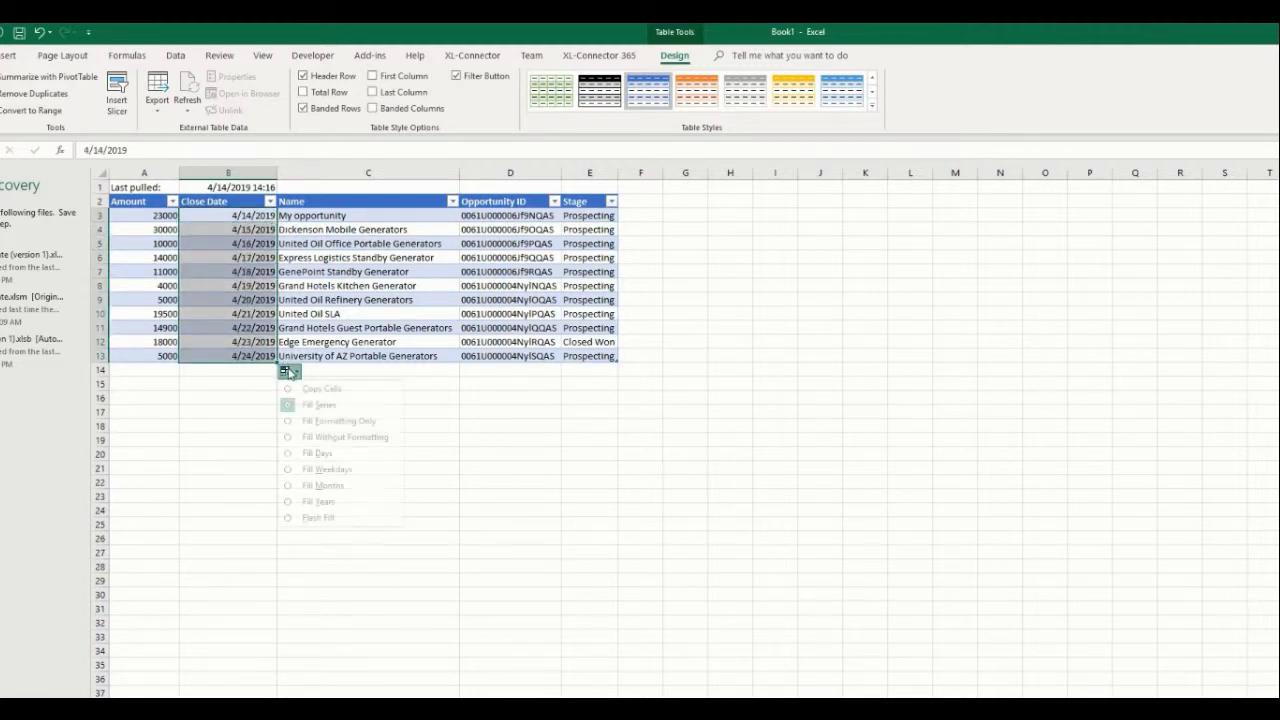
click(297, 389)
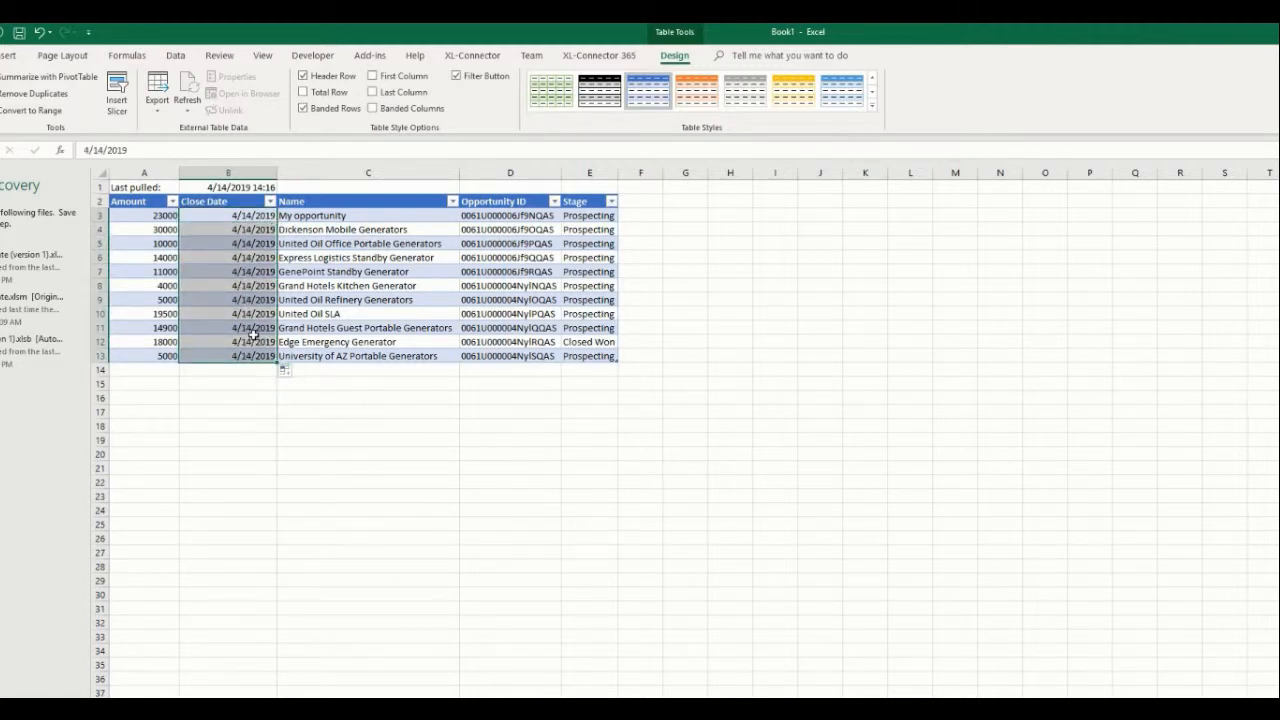
Set the Stage of the "My opportunity" row to Closed Won.
click(605, 218)
click(623, 216)
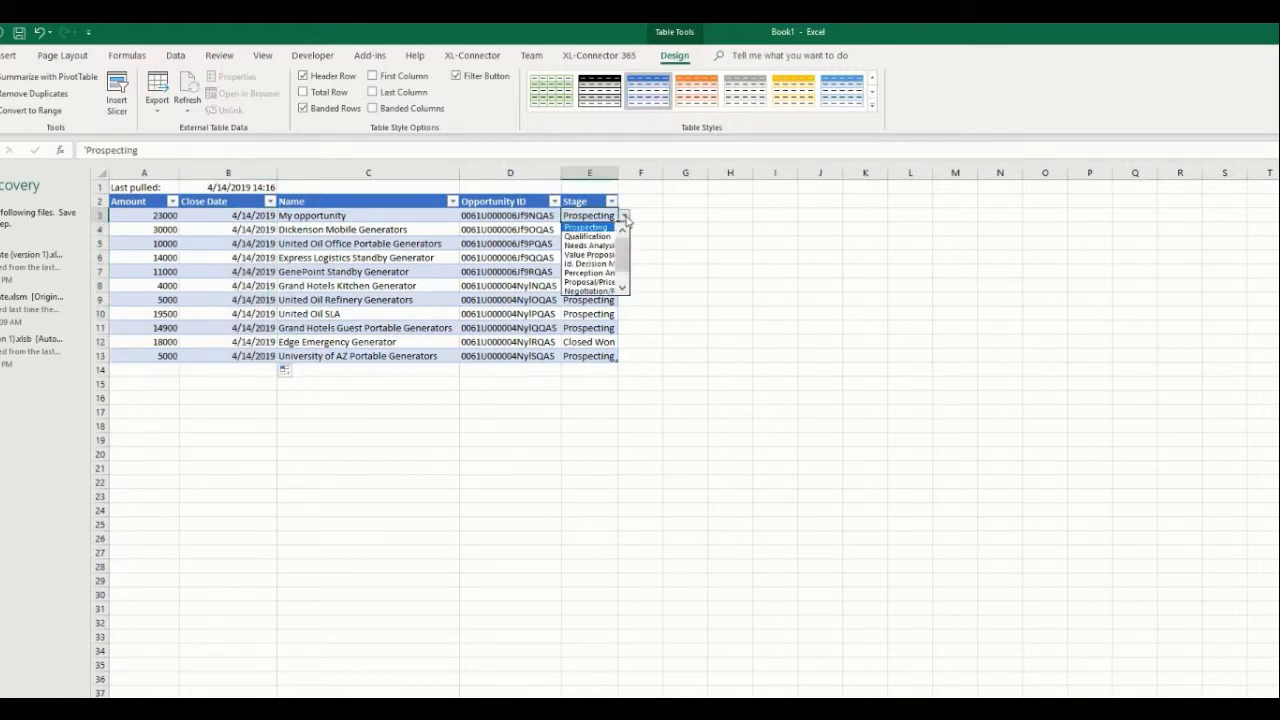
drag(623, 260, 623, 277)
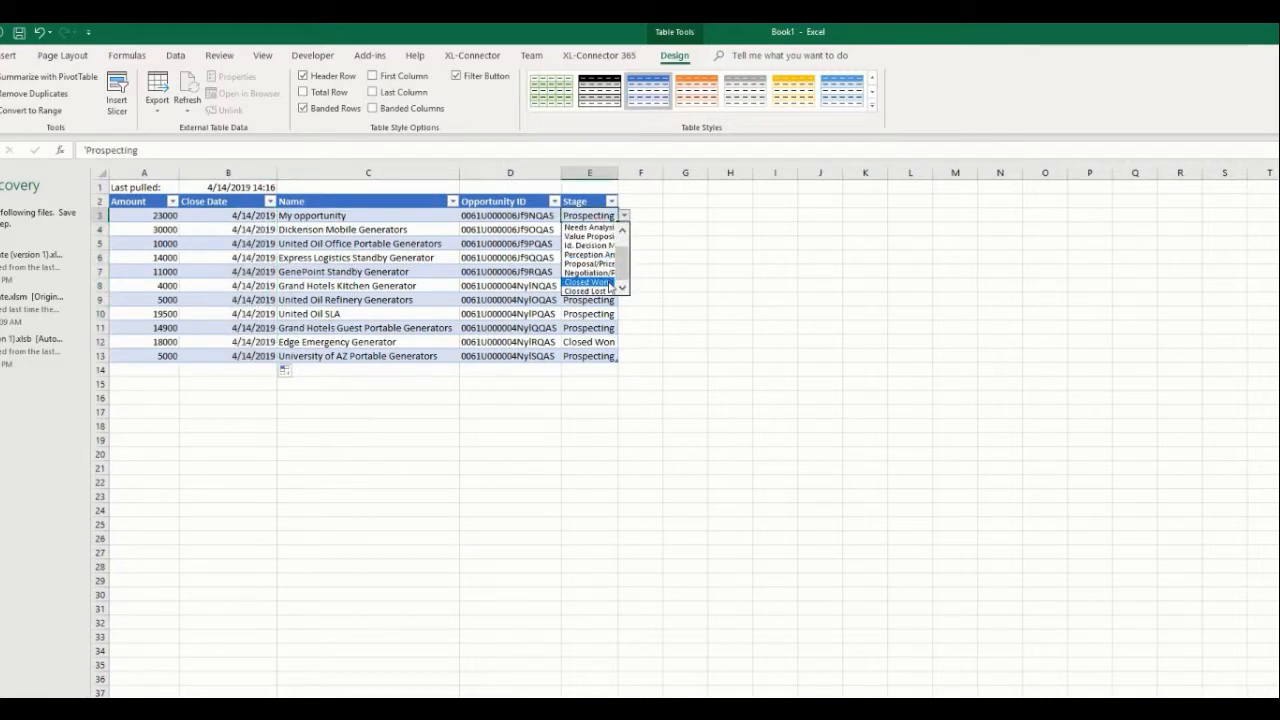
click(610, 284)
Set the Stage of Dickenson Mobile Generators to Closed Won and fill it down to the last opportunity row.
click(614, 229)
click(623, 230)
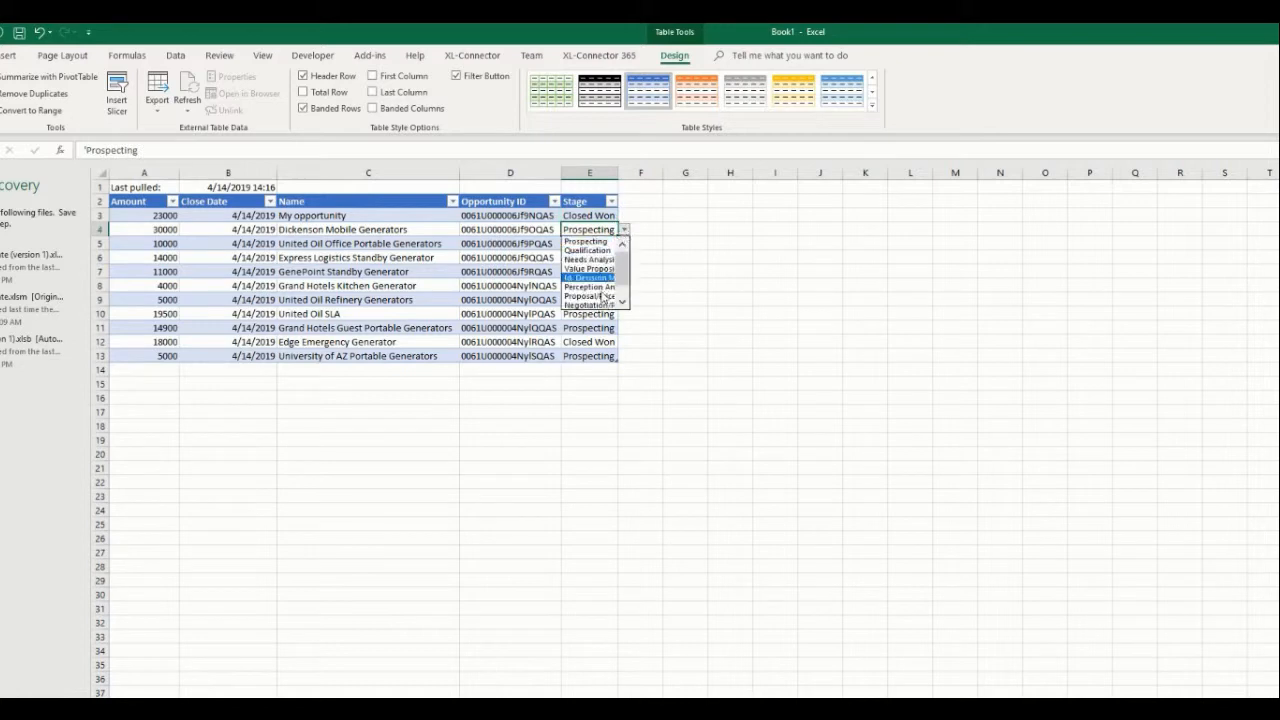
drag(624, 280, 624, 301)
click(605, 297)
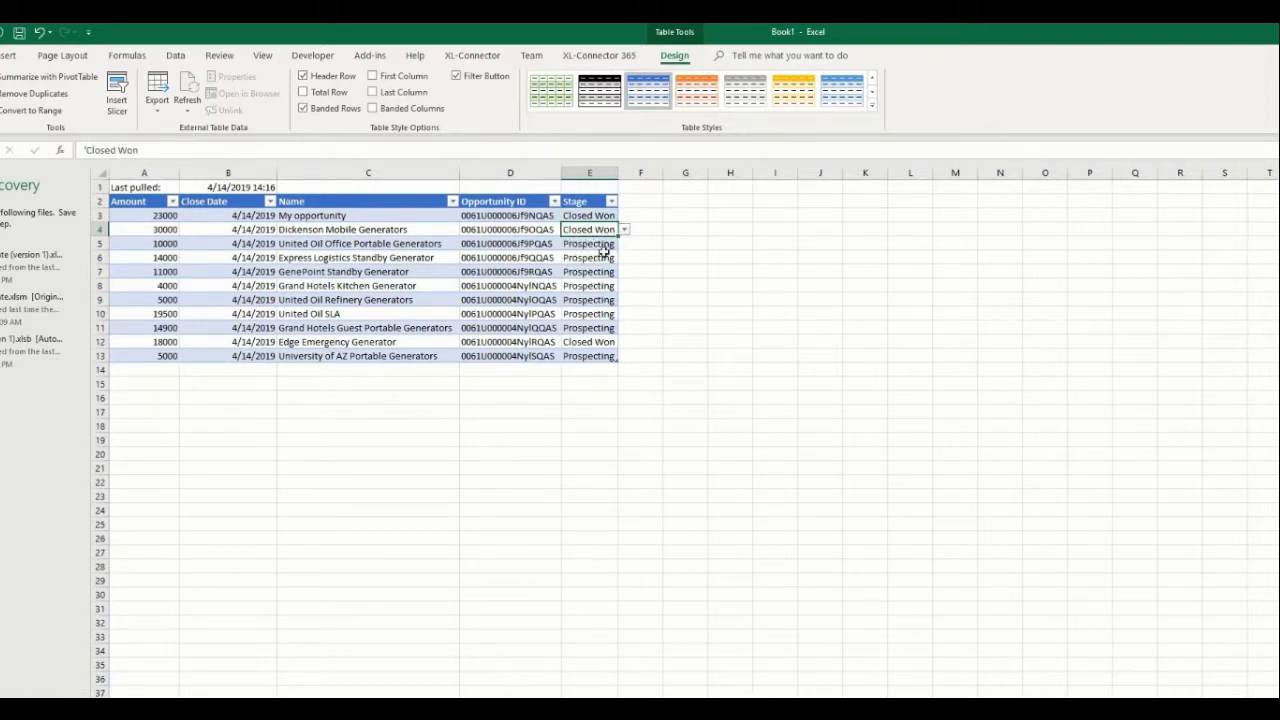
drag(617, 236, 615, 358)
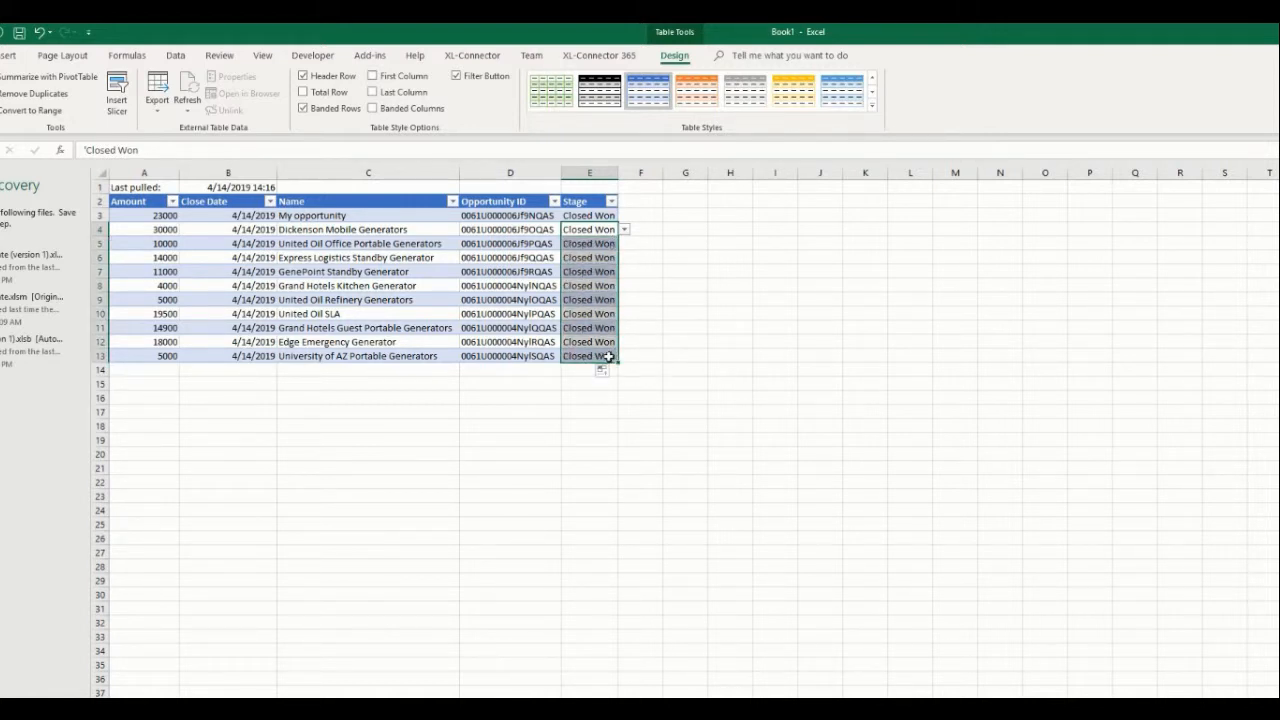
Select opportunity rows 3 to 13 and open the column mapping for an XL-Connector update to Salesforce.
drag(150, 215, 148, 356)
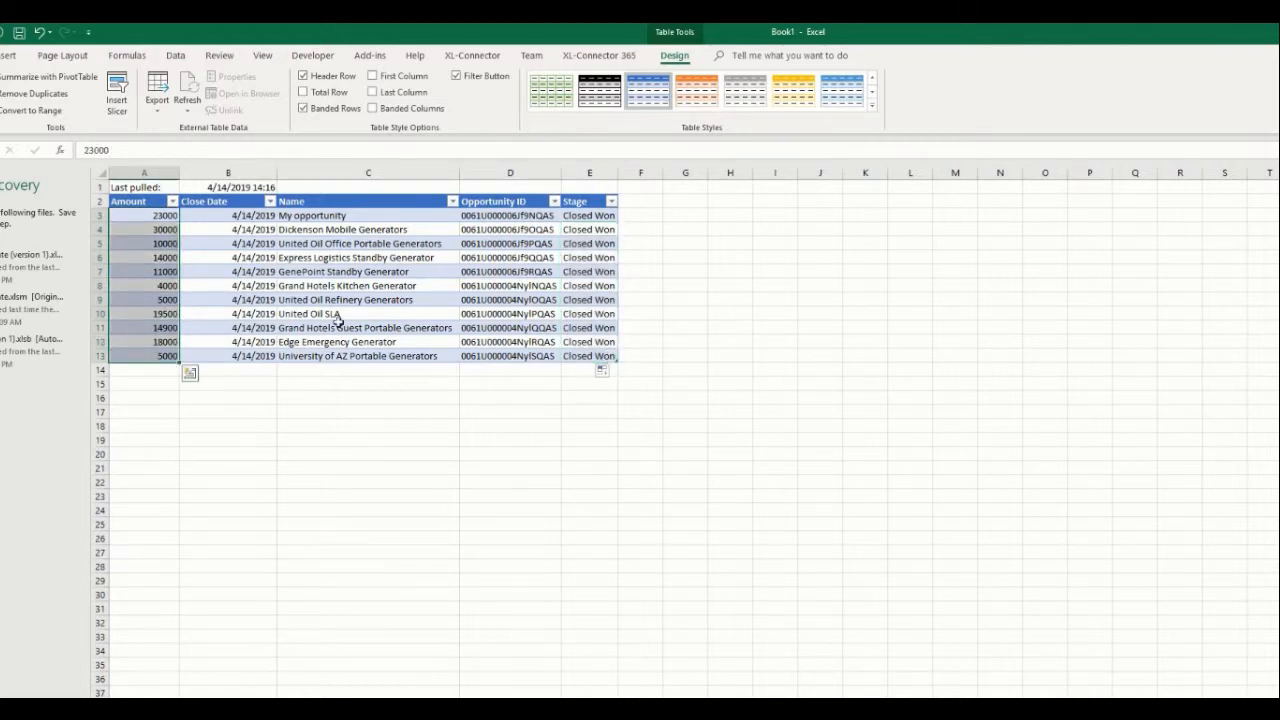
click(228, 257)
click(472, 55)
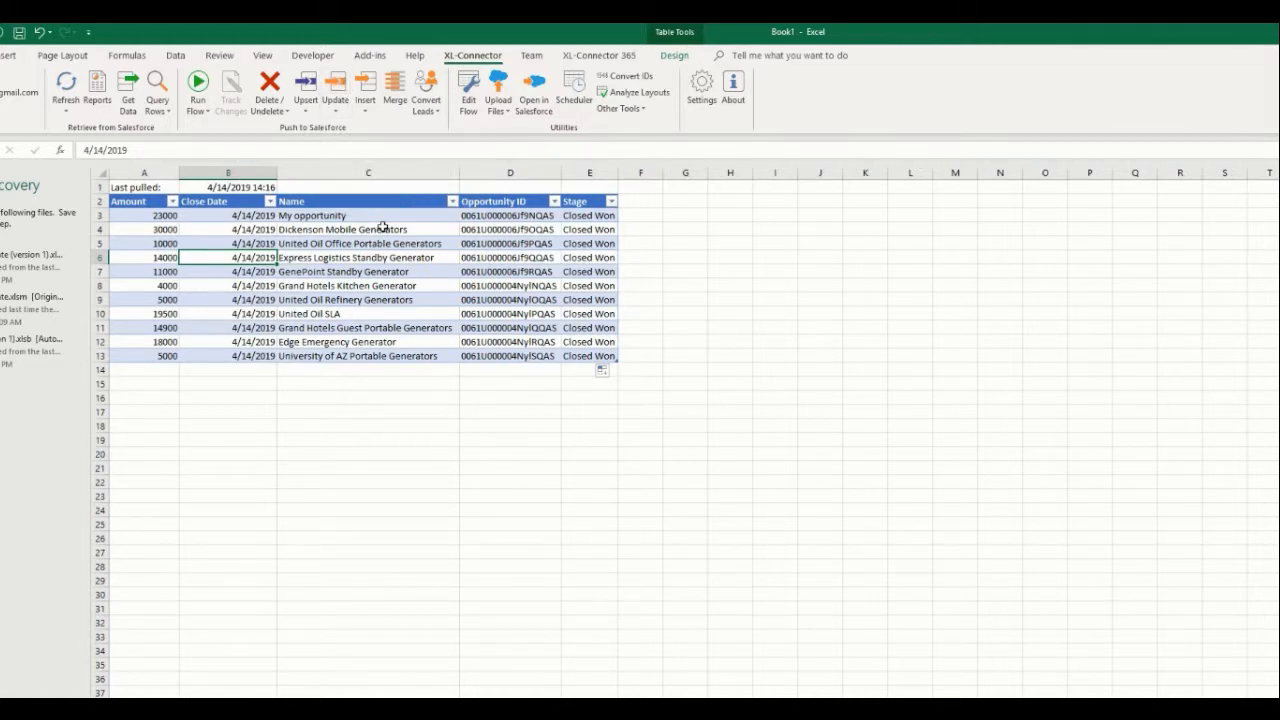
drag(168, 216, 166, 357)
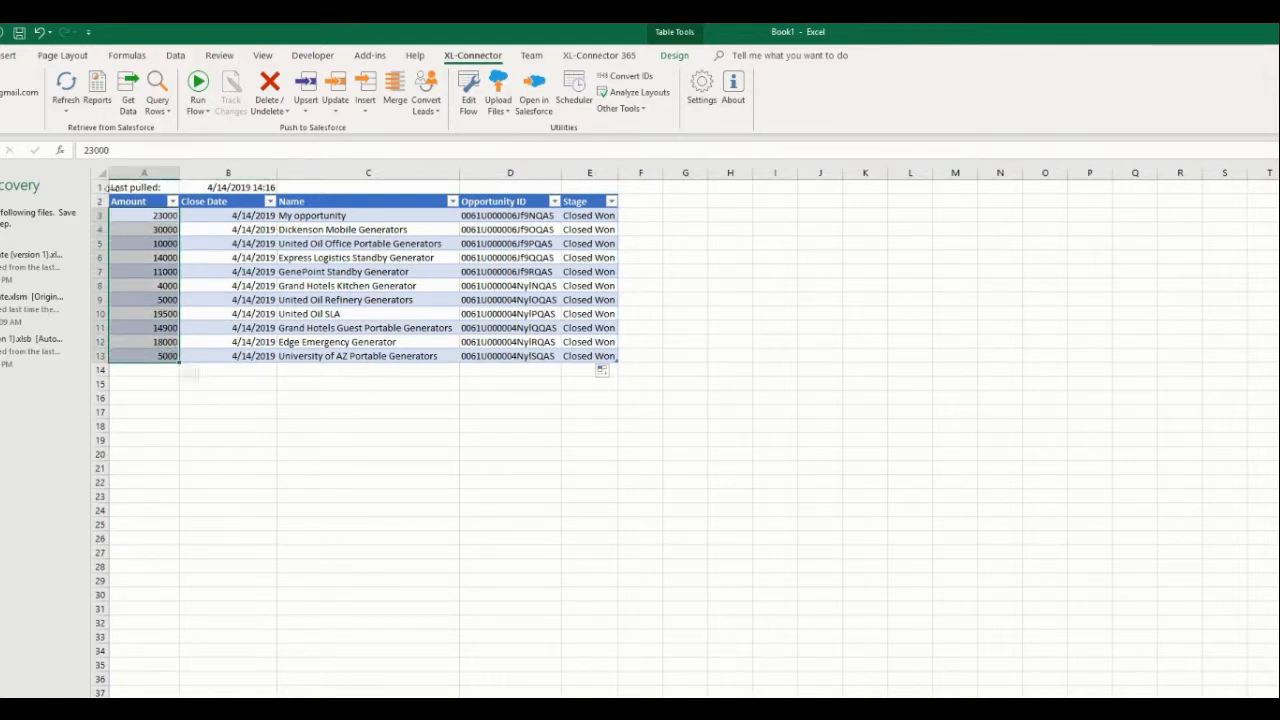
drag(99, 215, 97, 355)
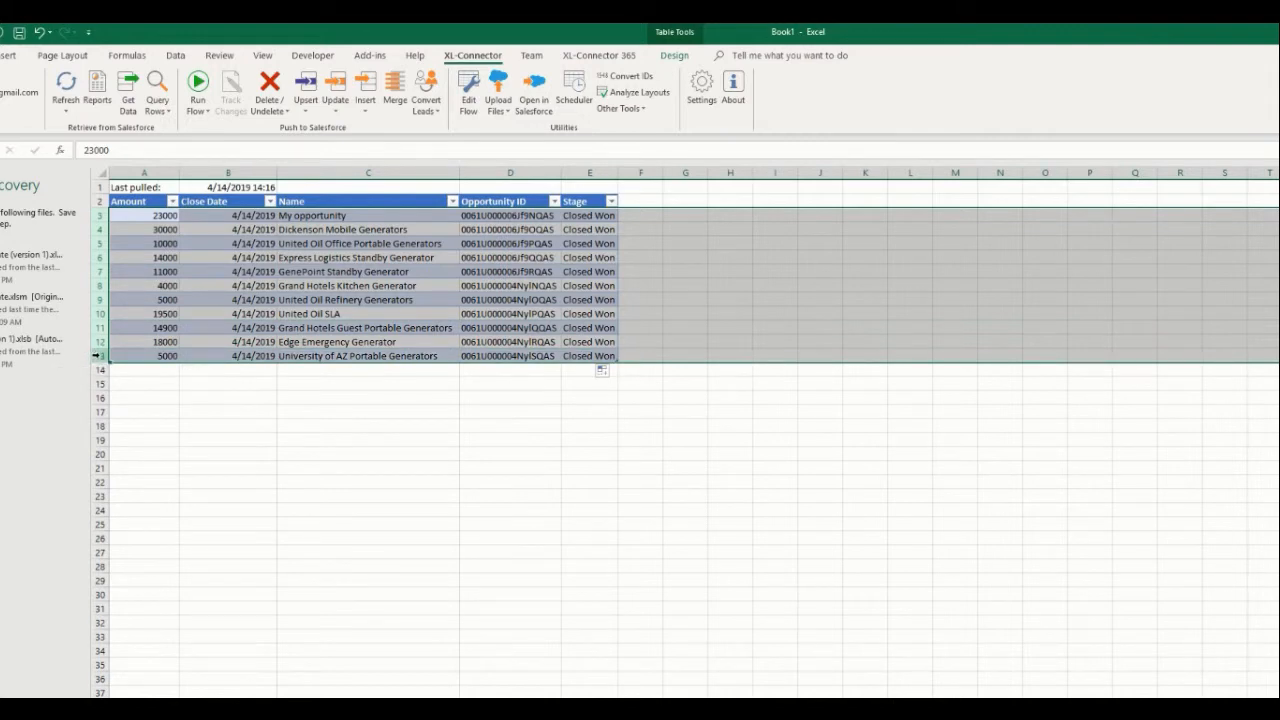
click(336, 88)
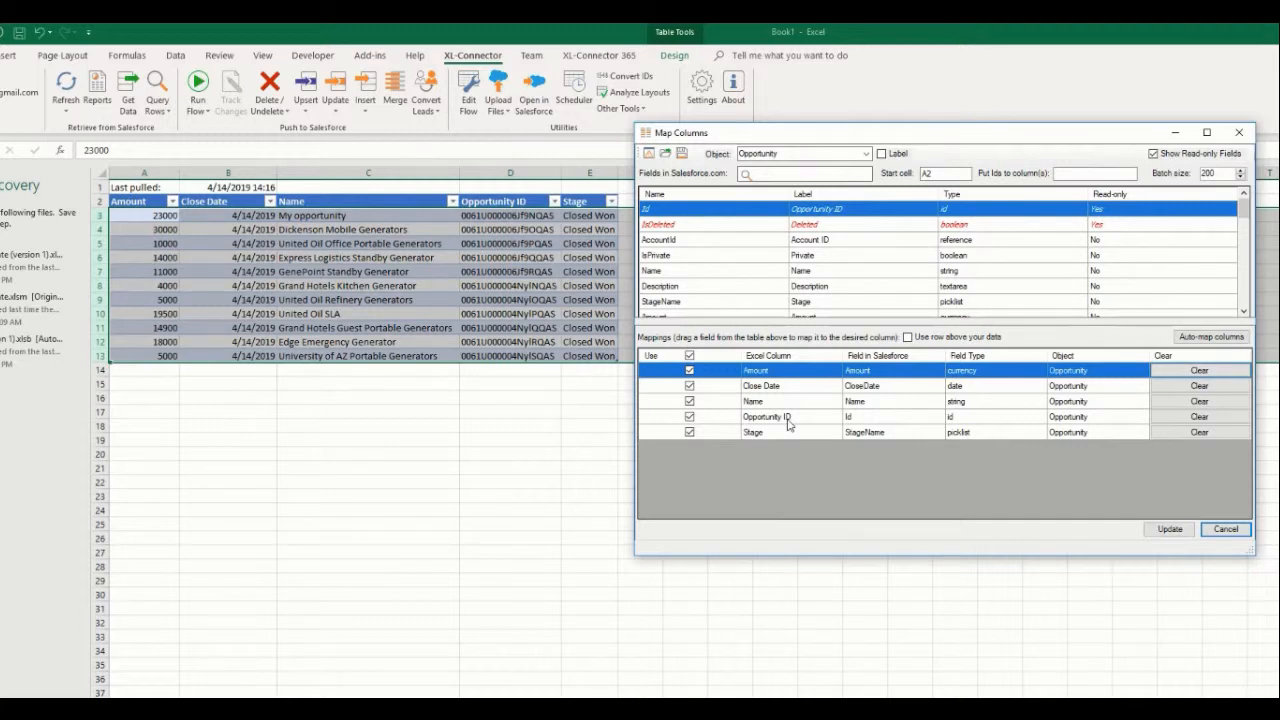
Exclude the Amount and Name columns from the mapping and run the update of the selected opportunities in Salesforce.
click(690, 402)
click(690, 403)
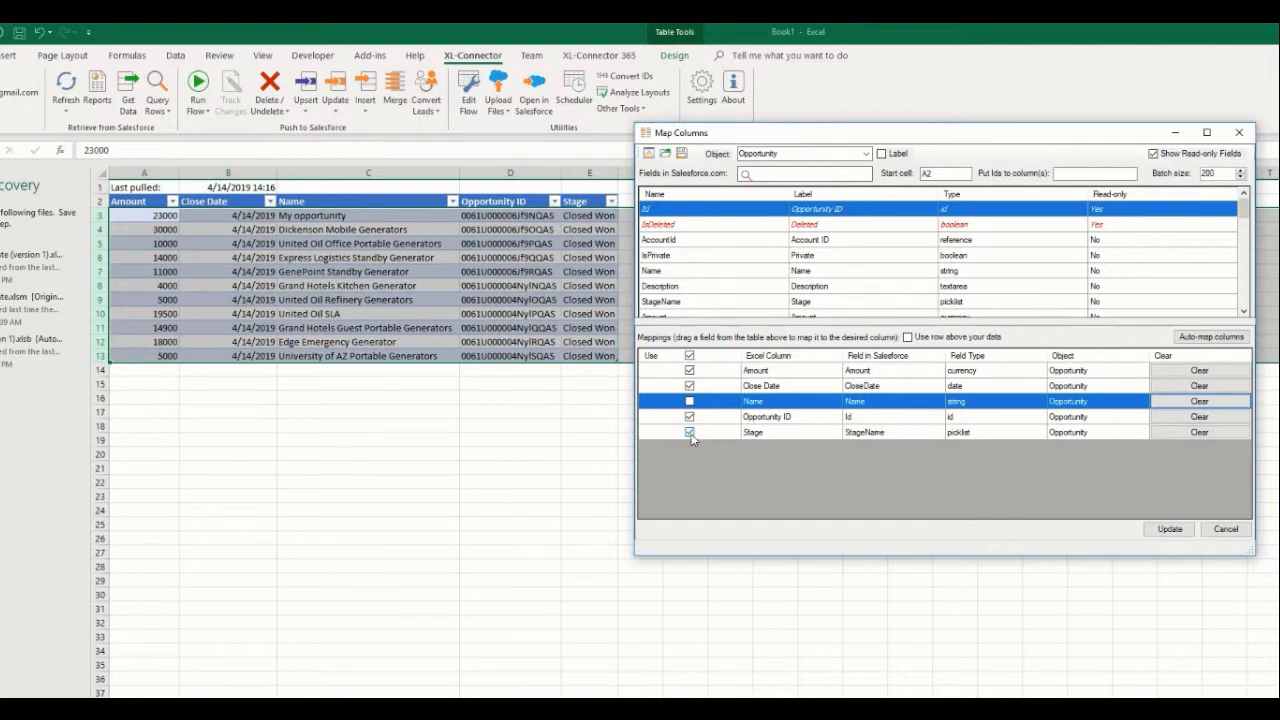
click(1169, 529)
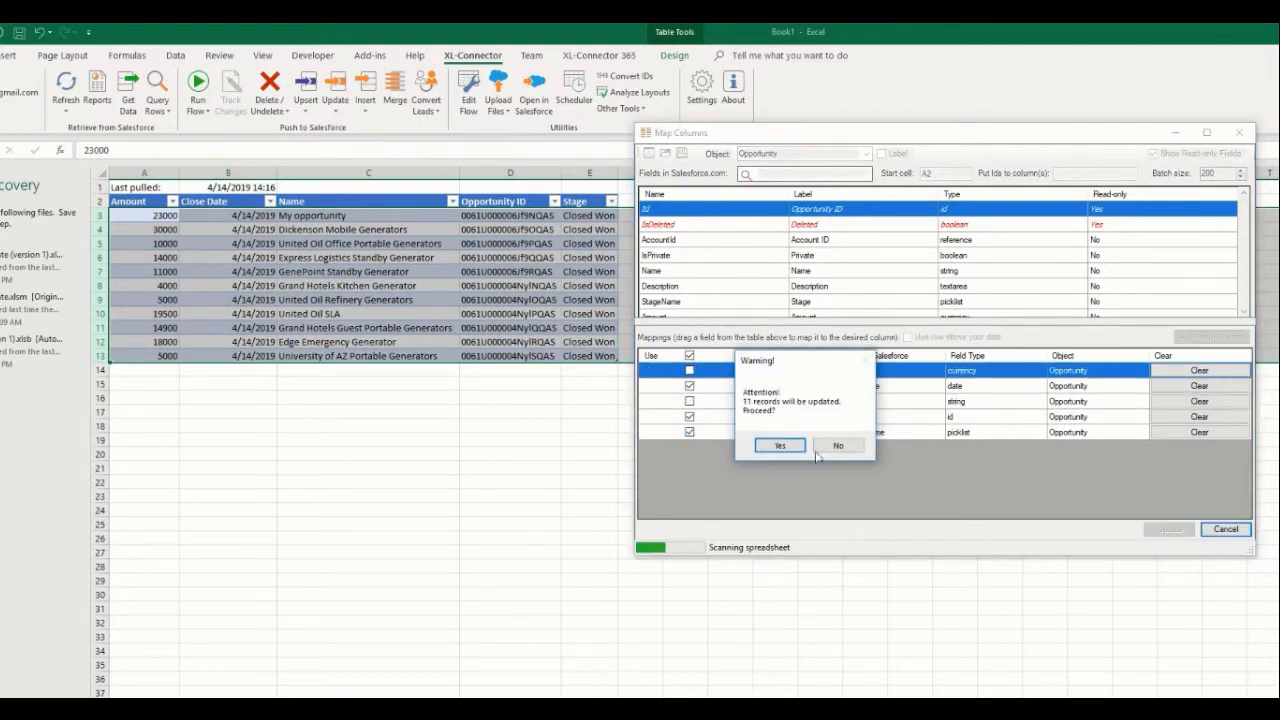
click(784, 444)
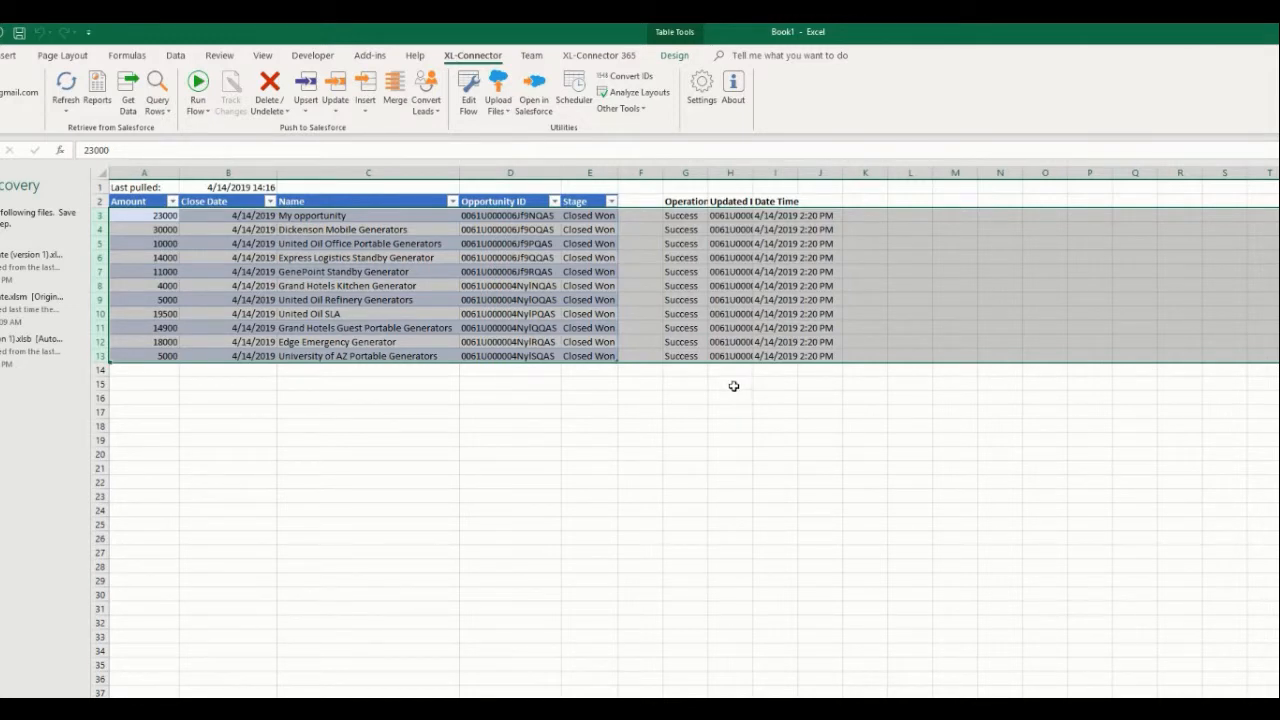
Check the update's operation status, updated ID and date-time columns beside the opportunity table.
click(673, 302)
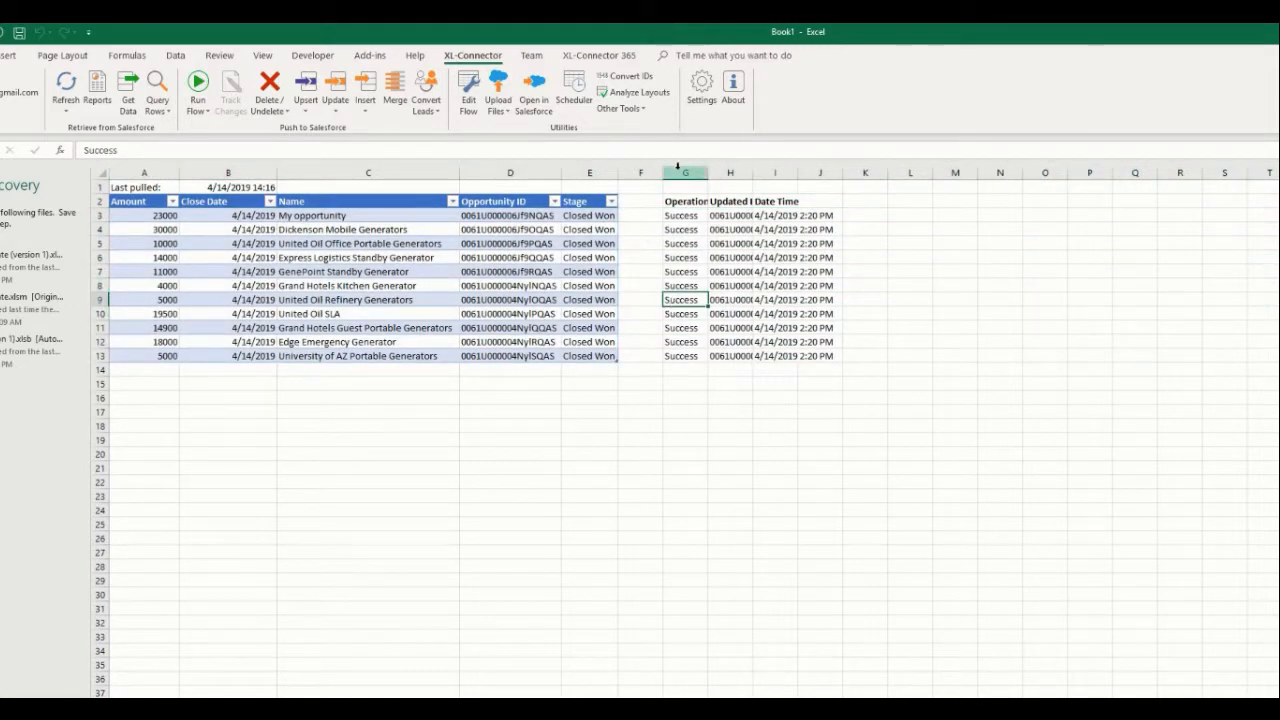
drag(685, 172, 773, 173)
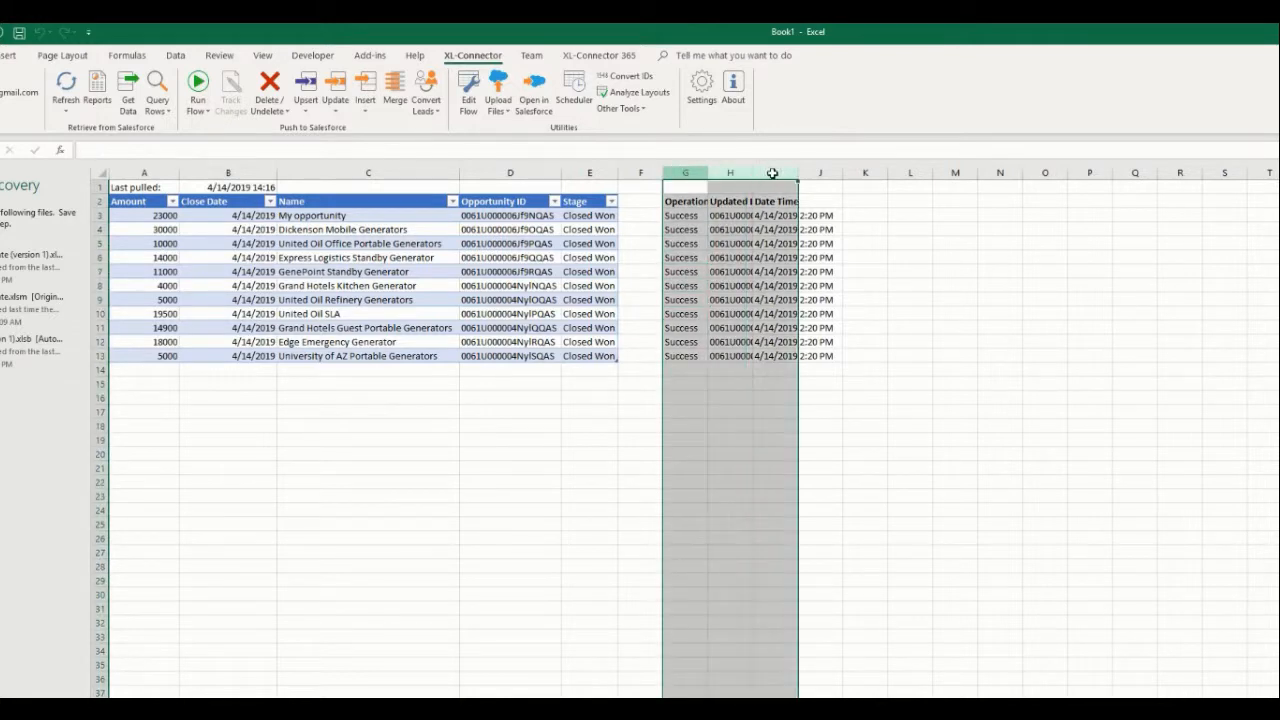
click(703, 241)
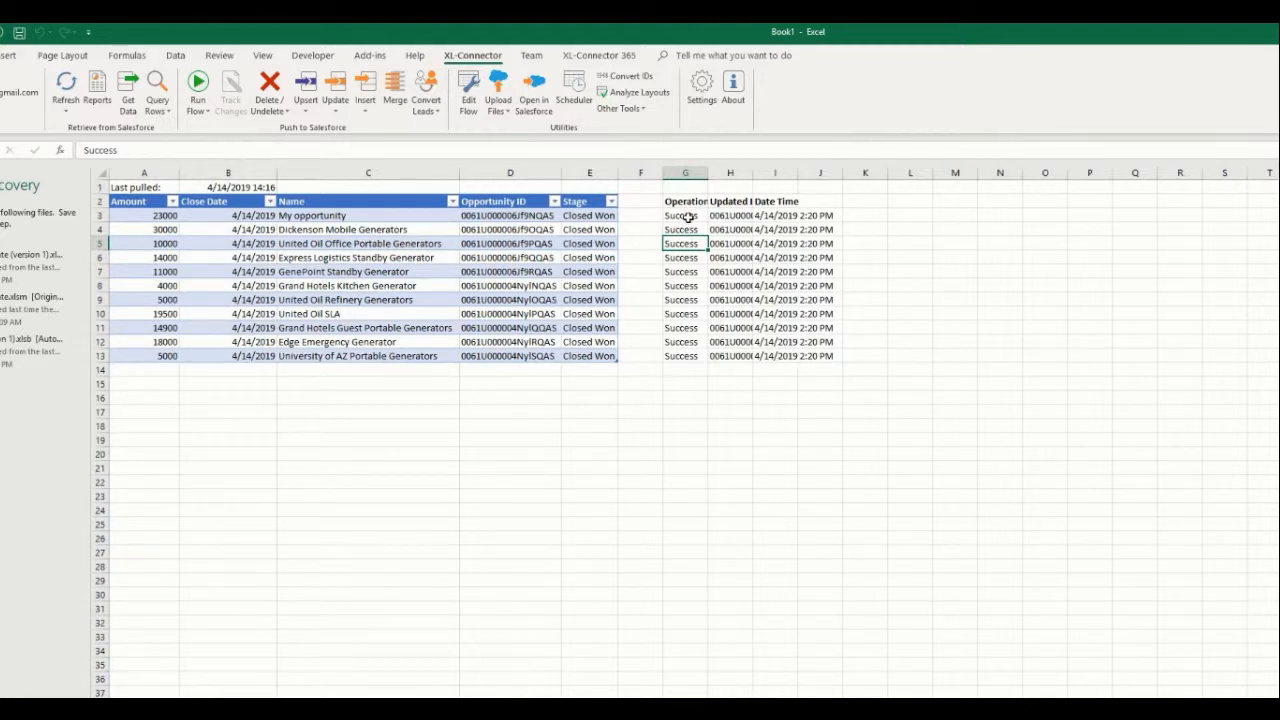
click(688, 217)
click(688, 231)
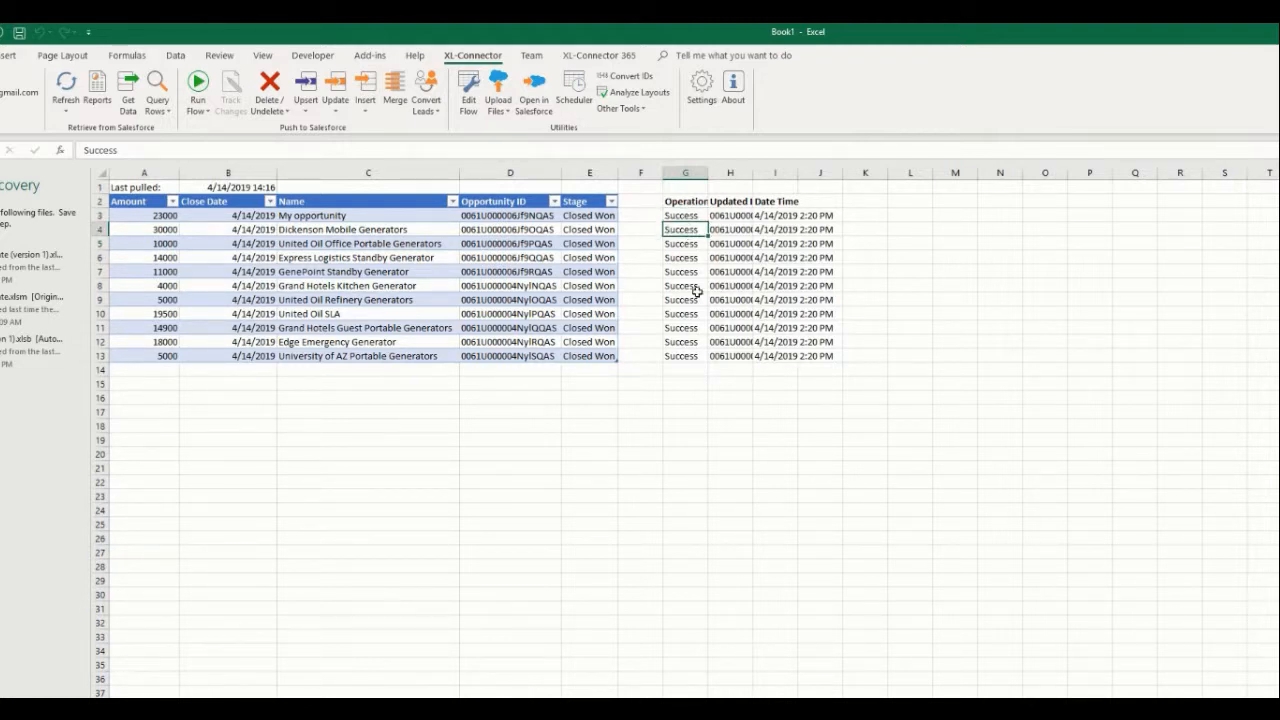